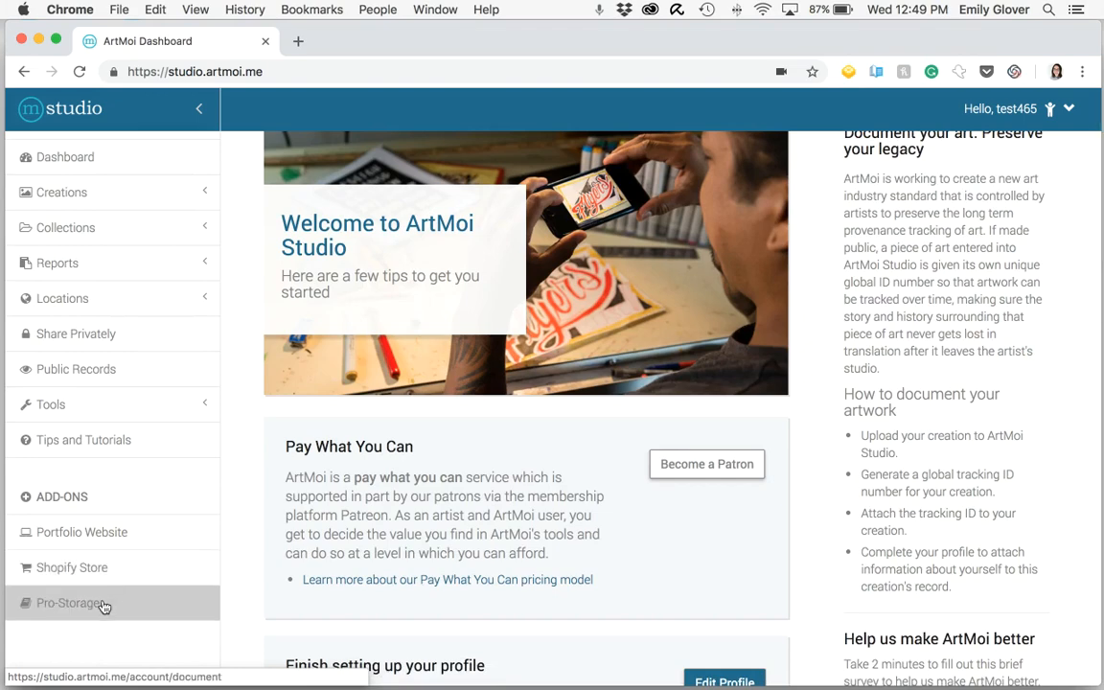
- Start the free Pro-Storage activation and select the Pro Storage 40GB plan
left_click(103, 606)
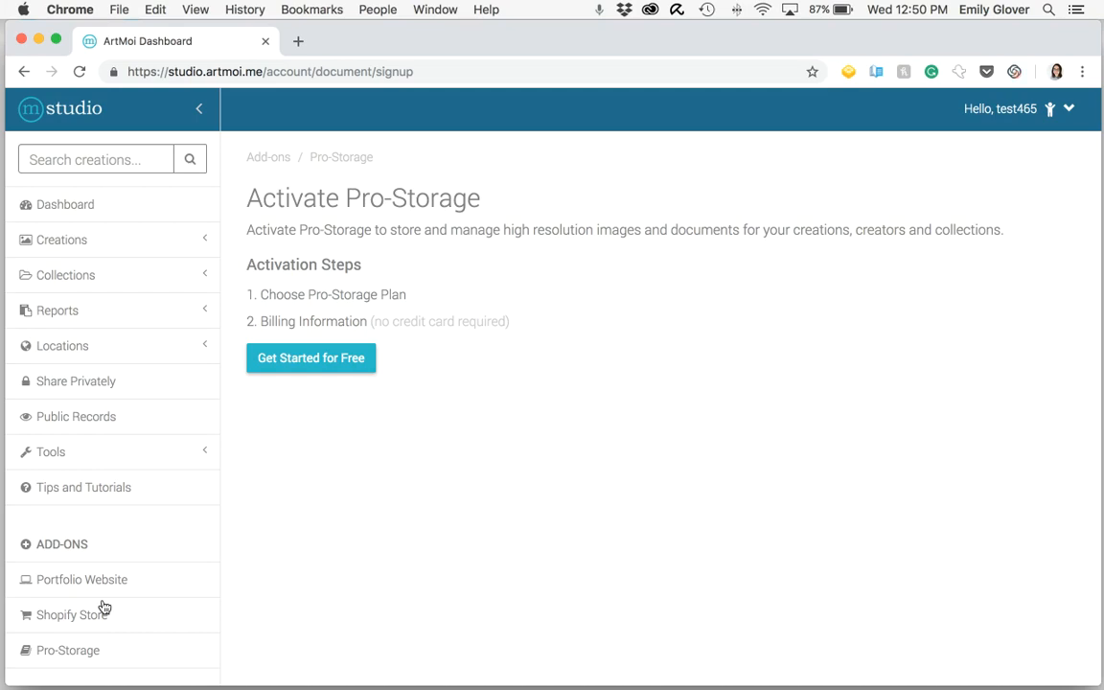
left_click(286, 358)
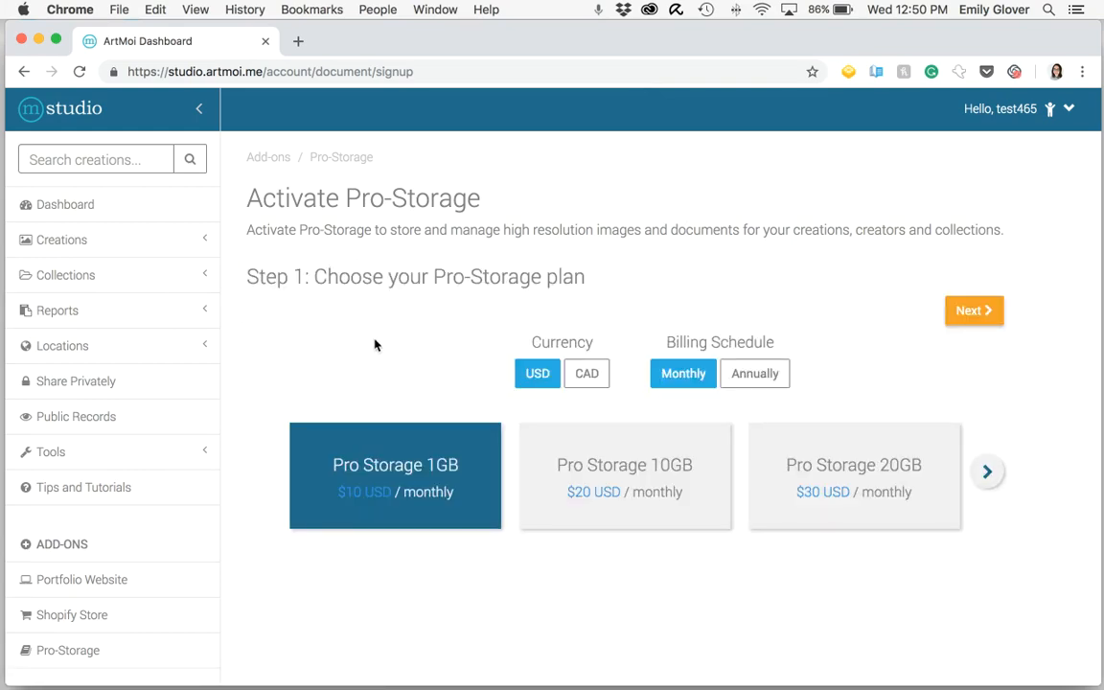
left_click(988, 474)
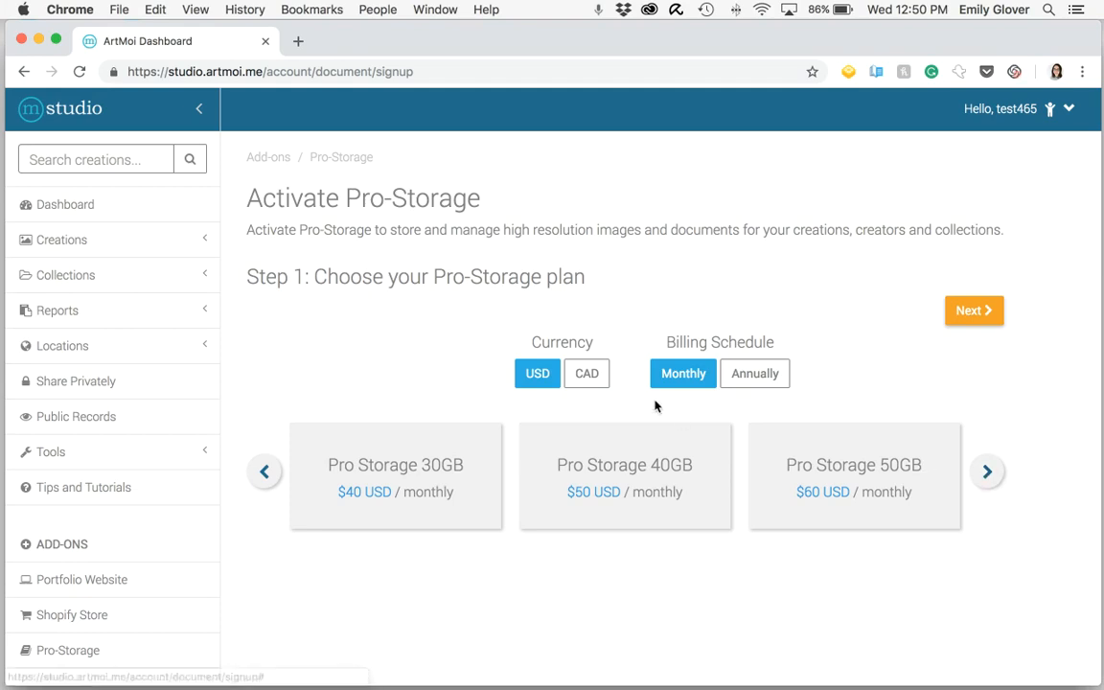
left_click(657, 453)
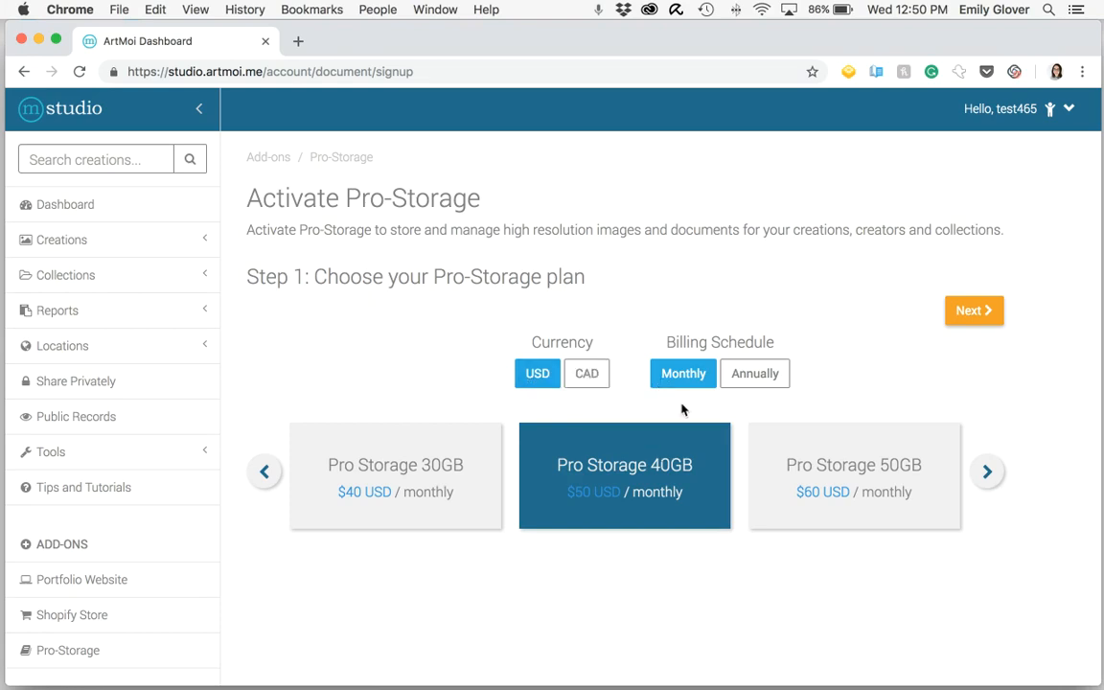
- Preview the plan prices with annual billing and in CAD, and restore USD and monthly billing
left_click(744, 384)
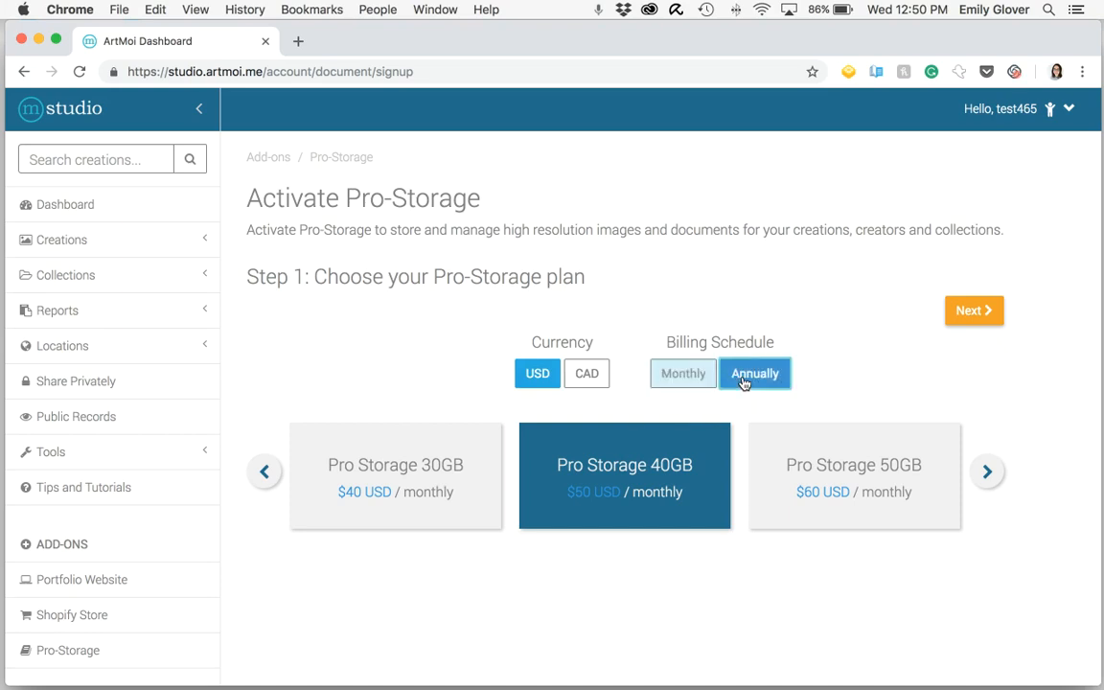
left_click(584, 376)
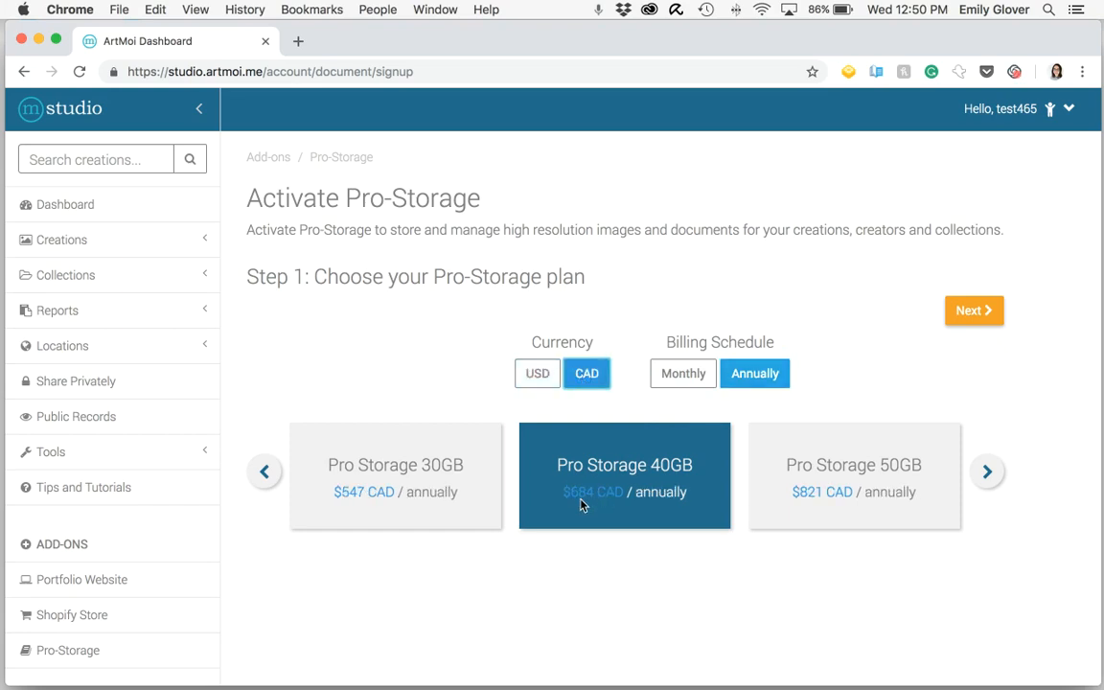
left_click(534, 380)
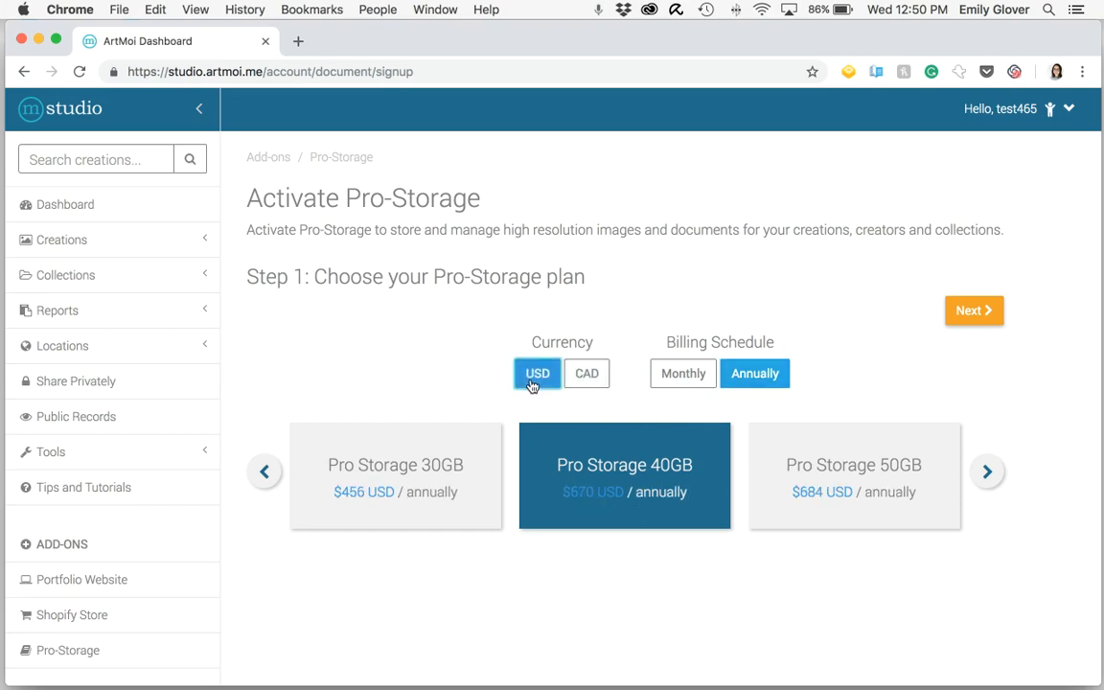
left_click(697, 374)
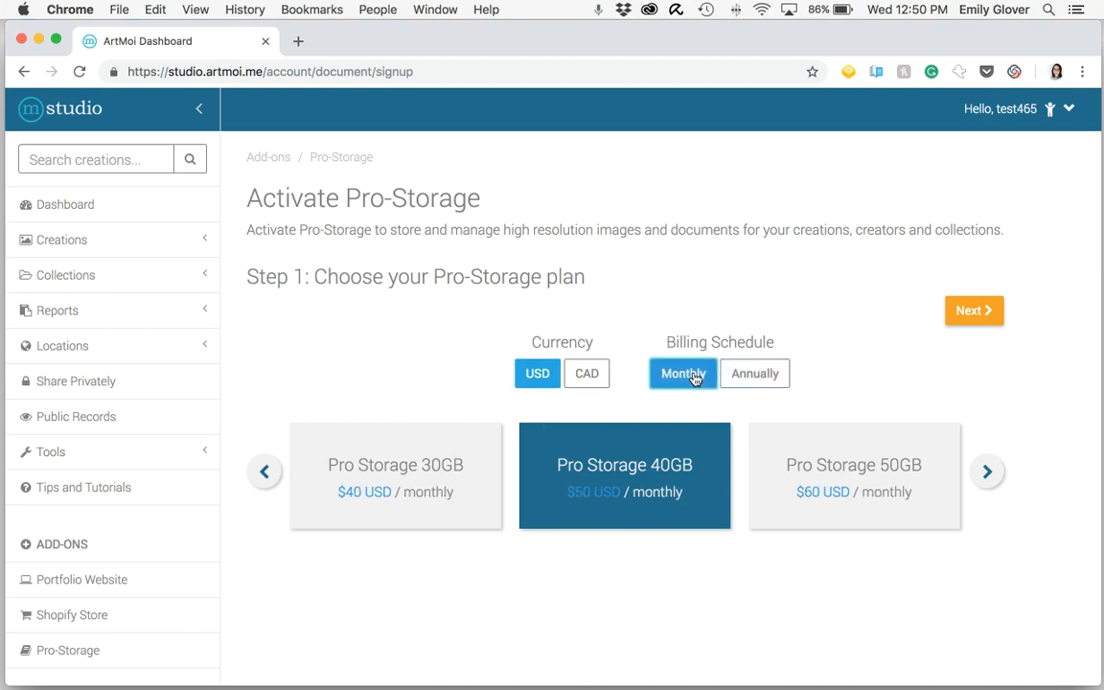
- Continue to the billing information with the selected plan and activate Pro-Storage
left_click(976, 319)
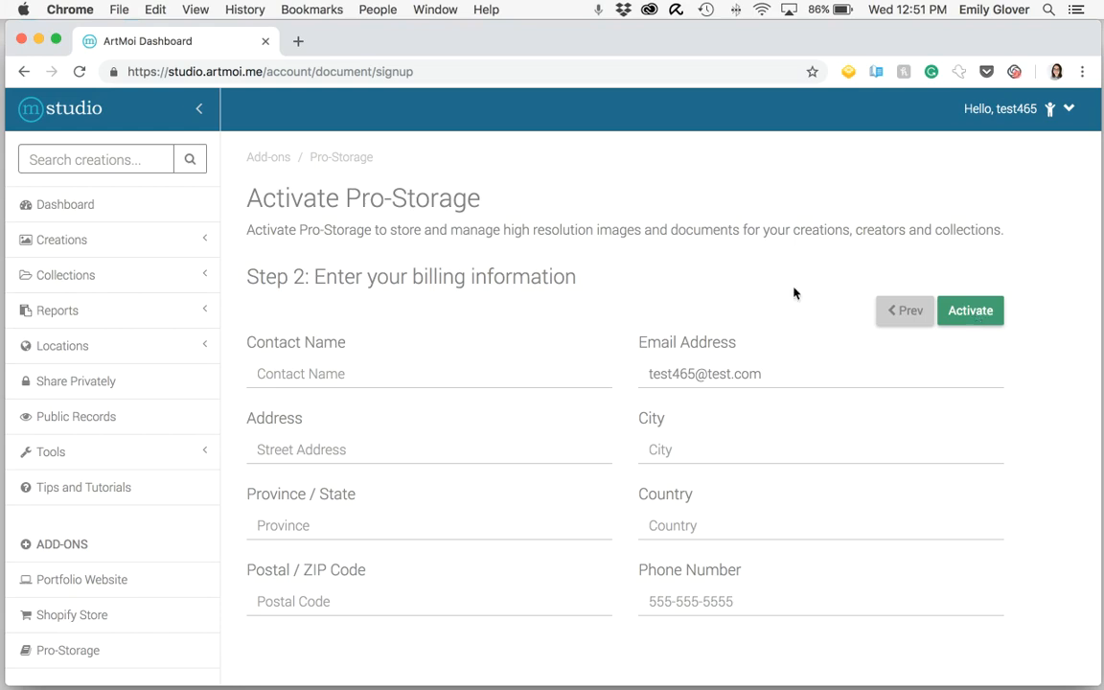
left_click(977, 319)
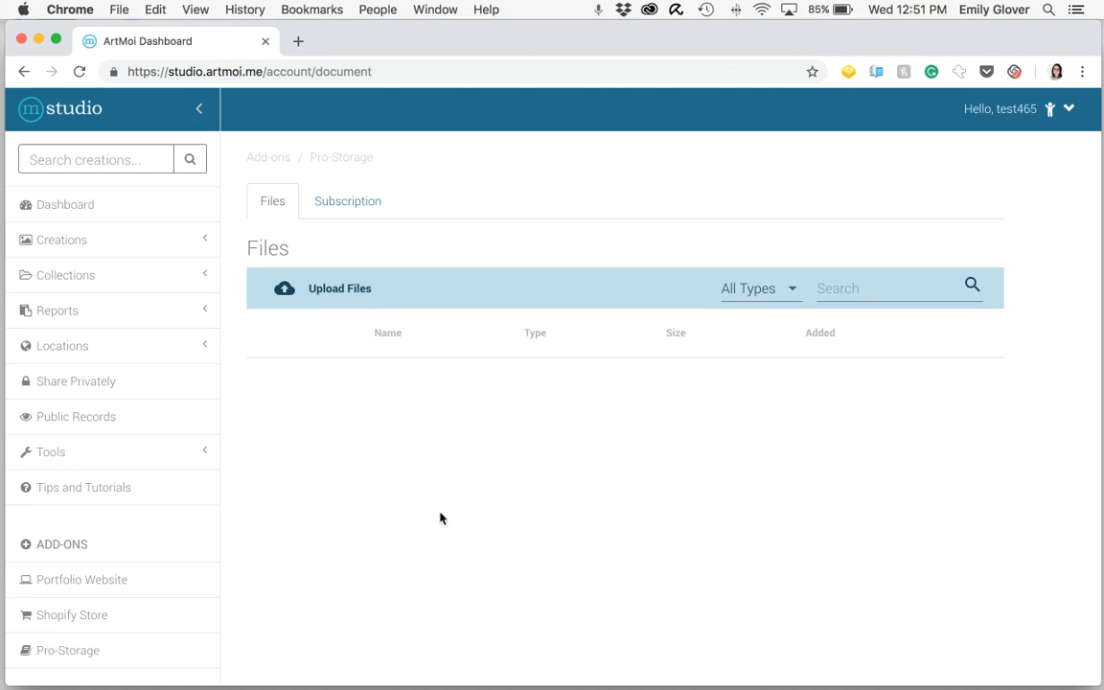
- Review the Pro-Storage subscription details, including trial end date, usage, plan, and the confirmation and cancellation options
left_click(358, 218)
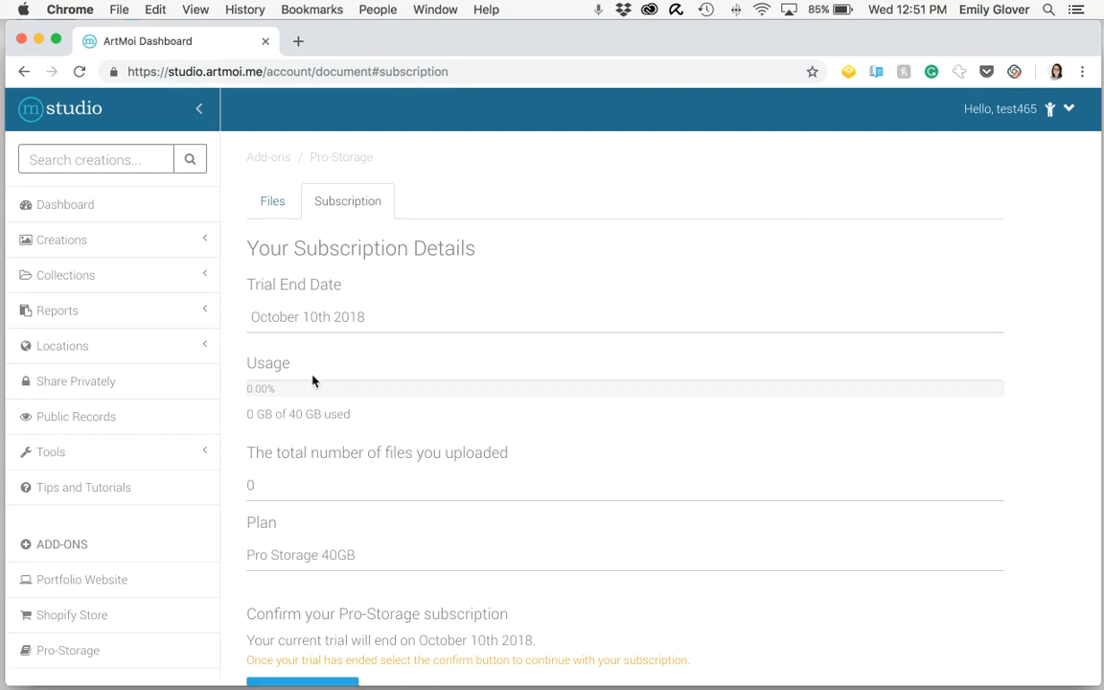
scroll(296, 374, "down", 2)
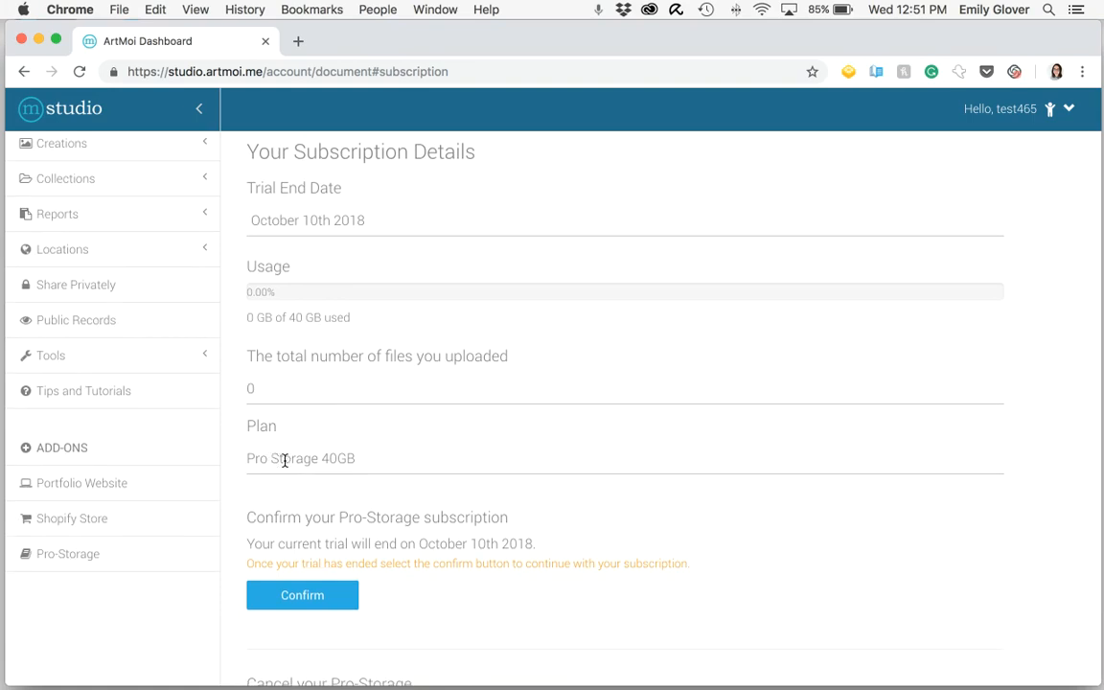
scroll(286, 473, "down", 3)
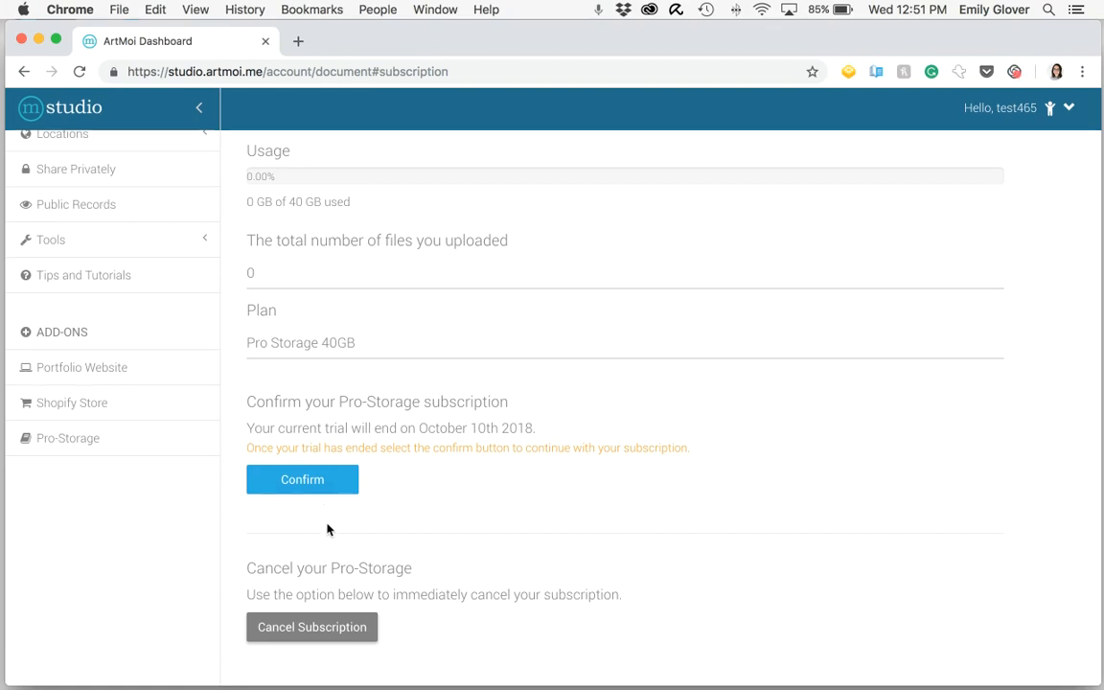
scroll(300, 648, "up", 5)
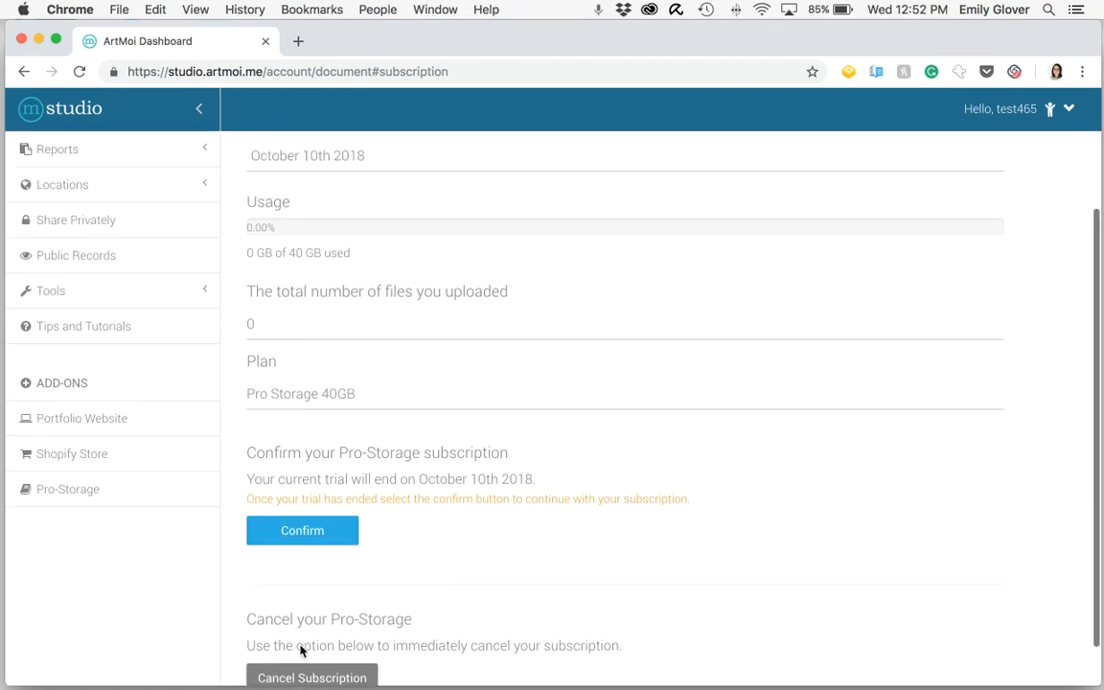
- Upload 2018 May Subscription.csv, 20180719_162536.jpg and the artist report PDF dated 02-13-2018 from Downloads to the Pro-Storage files
left_click(270, 199)
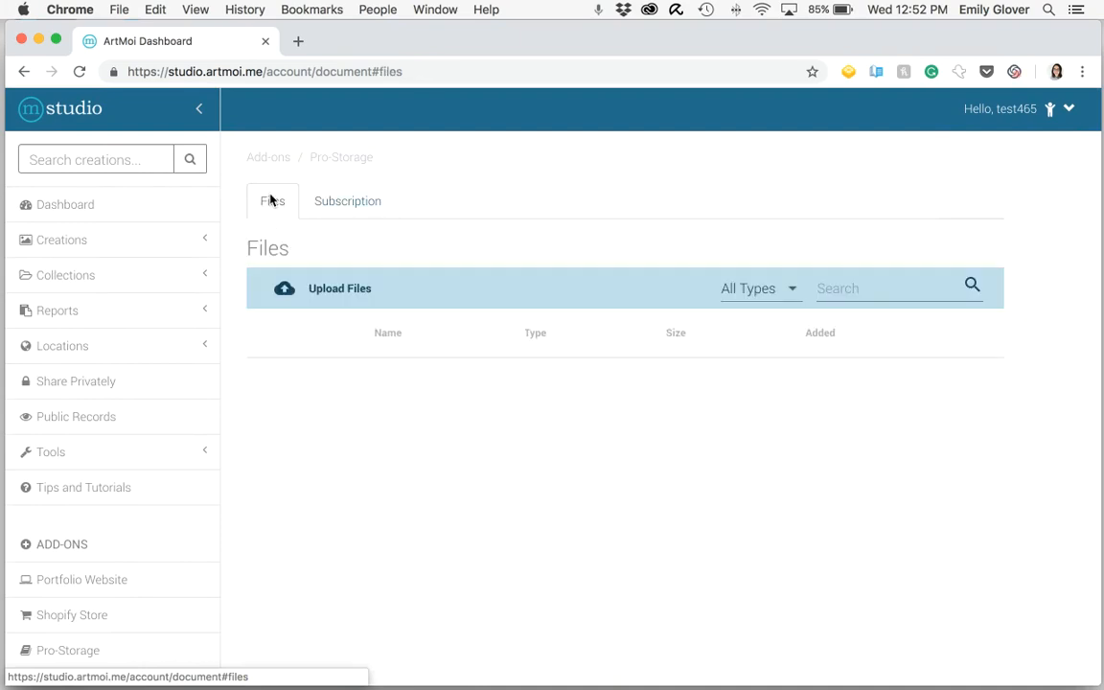
left_click(333, 293)
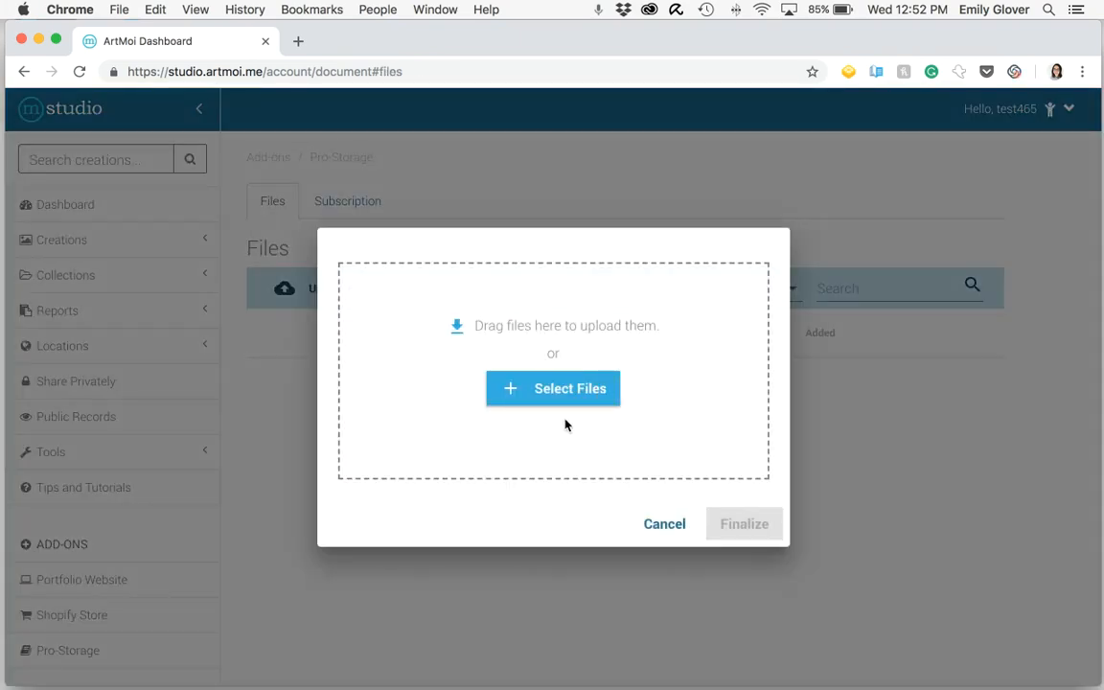
left_click(557, 396)
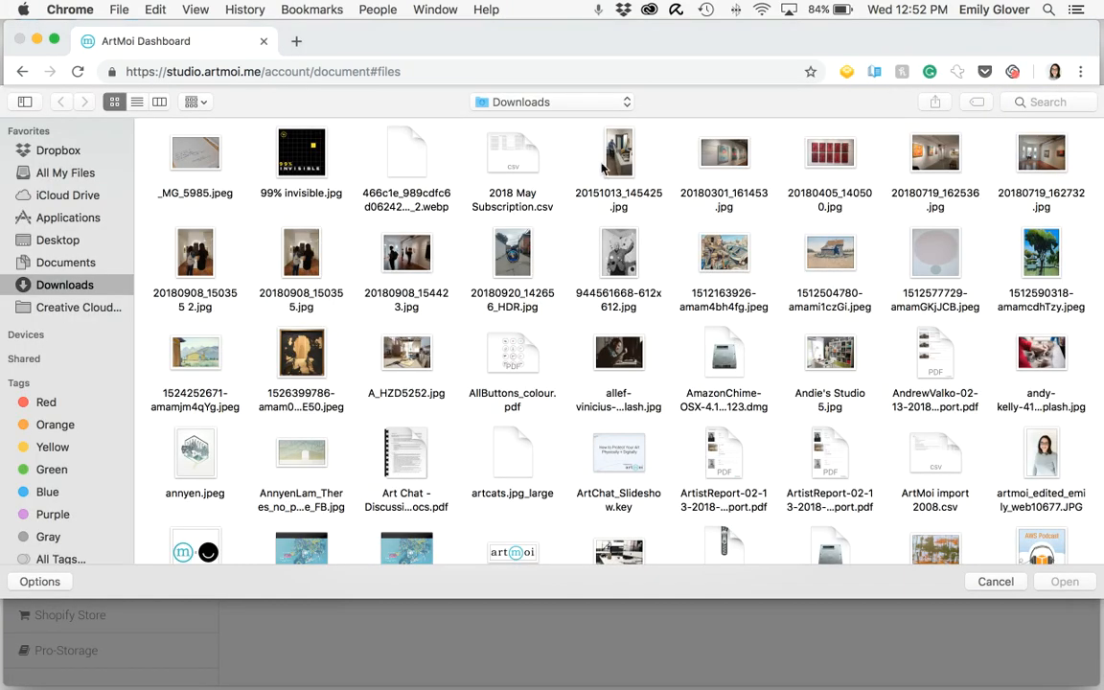
left_click(515, 205)
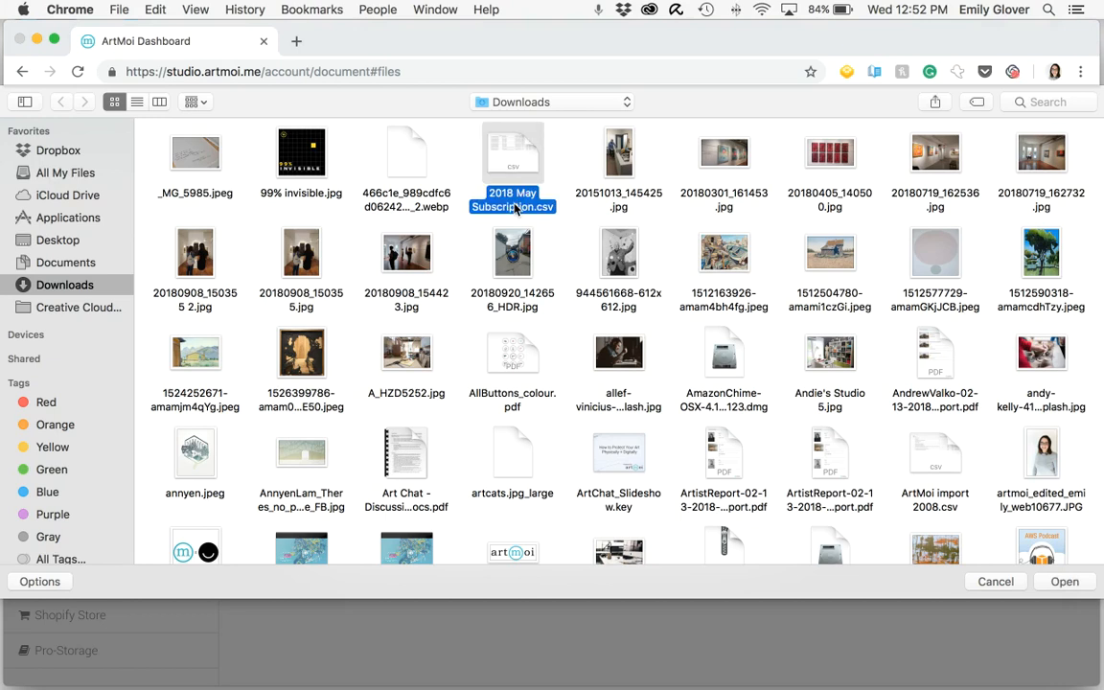
left_click(937, 205, "super")
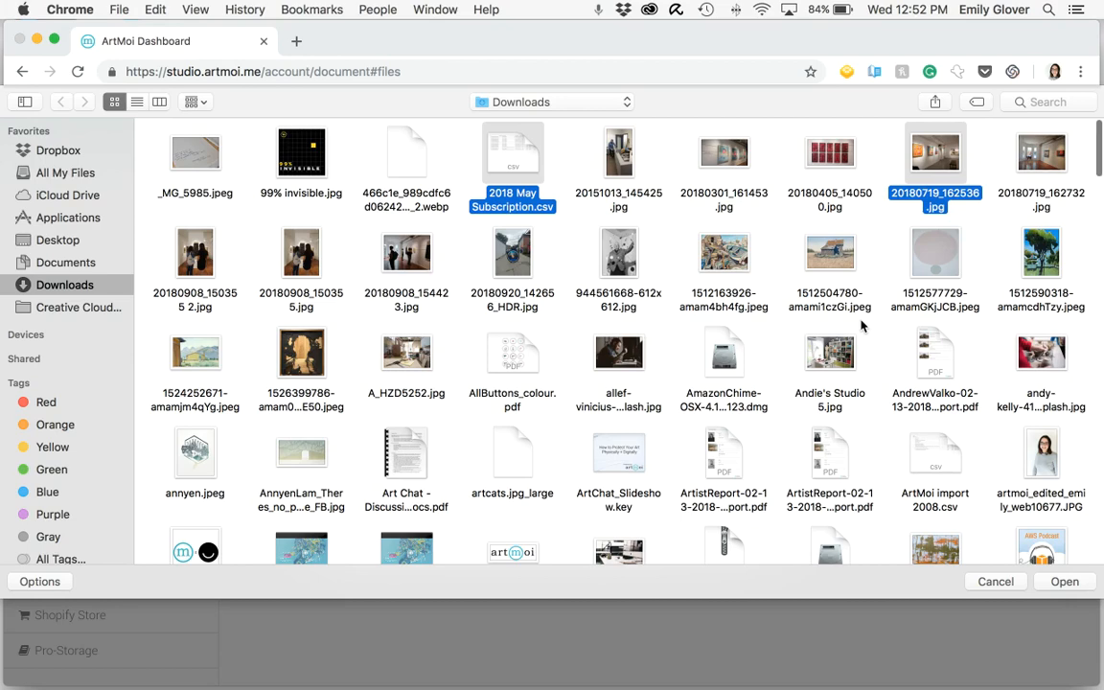
scroll(861, 327, "down", 2)
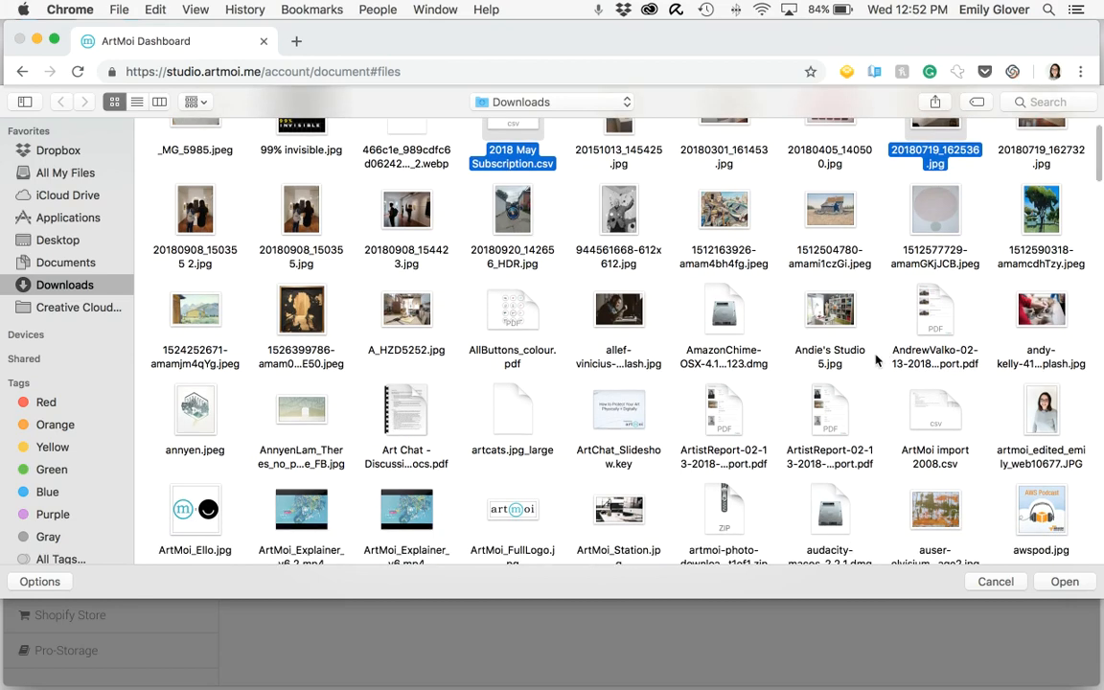
left_click(943, 357, "super")
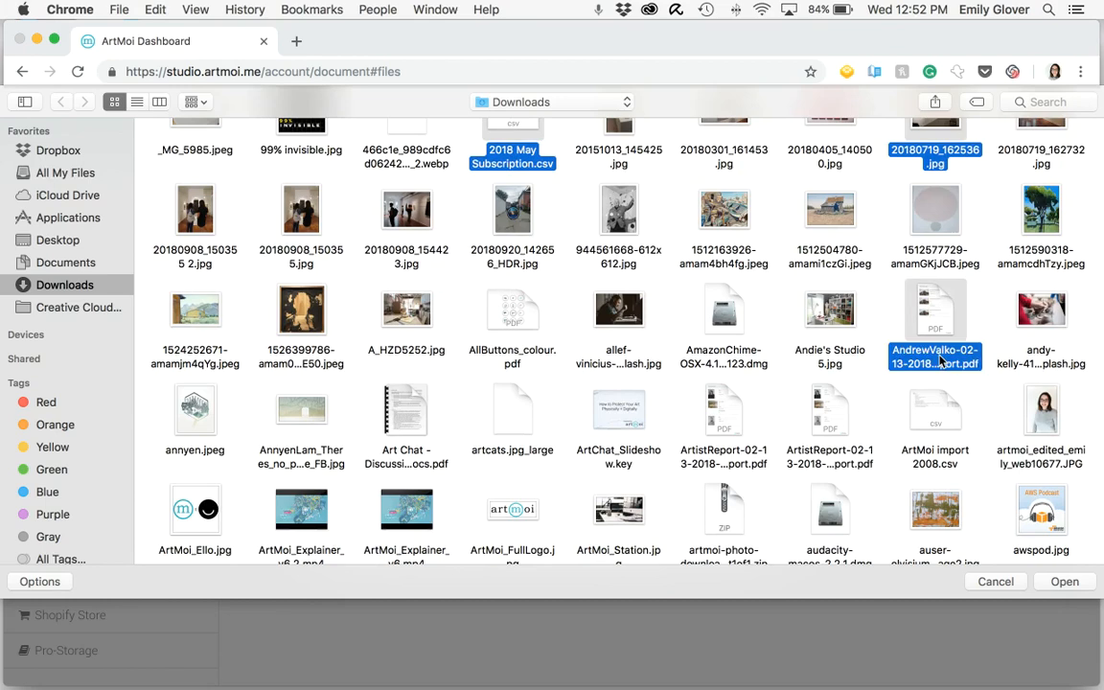
left_click(1057, 583)
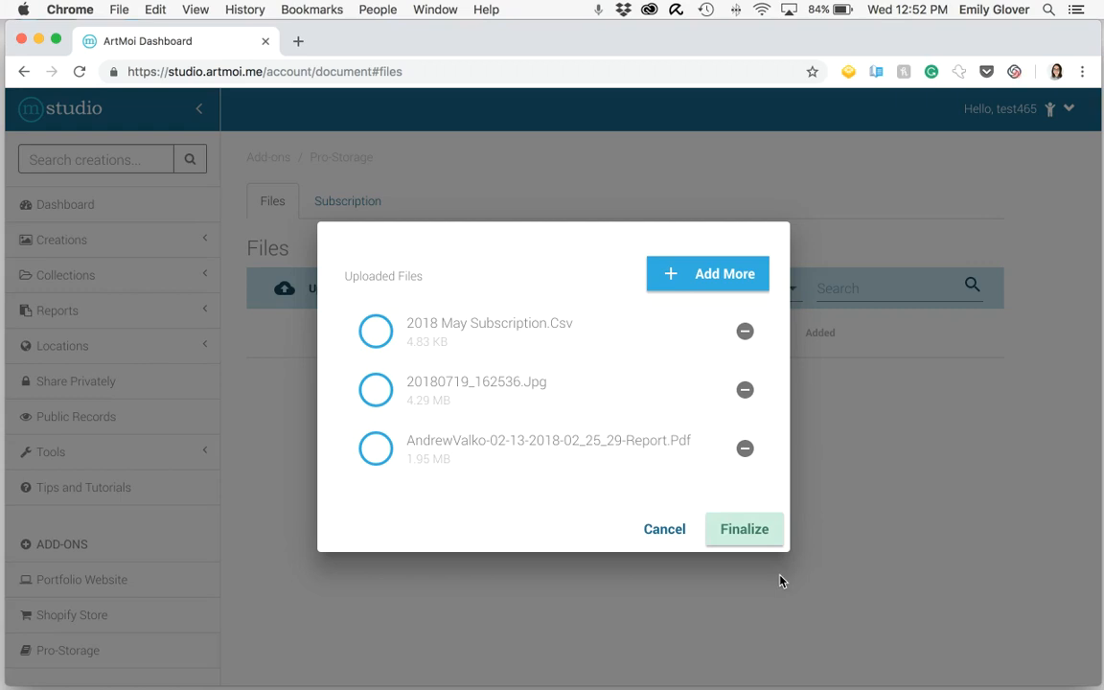
left_click(738, 533)
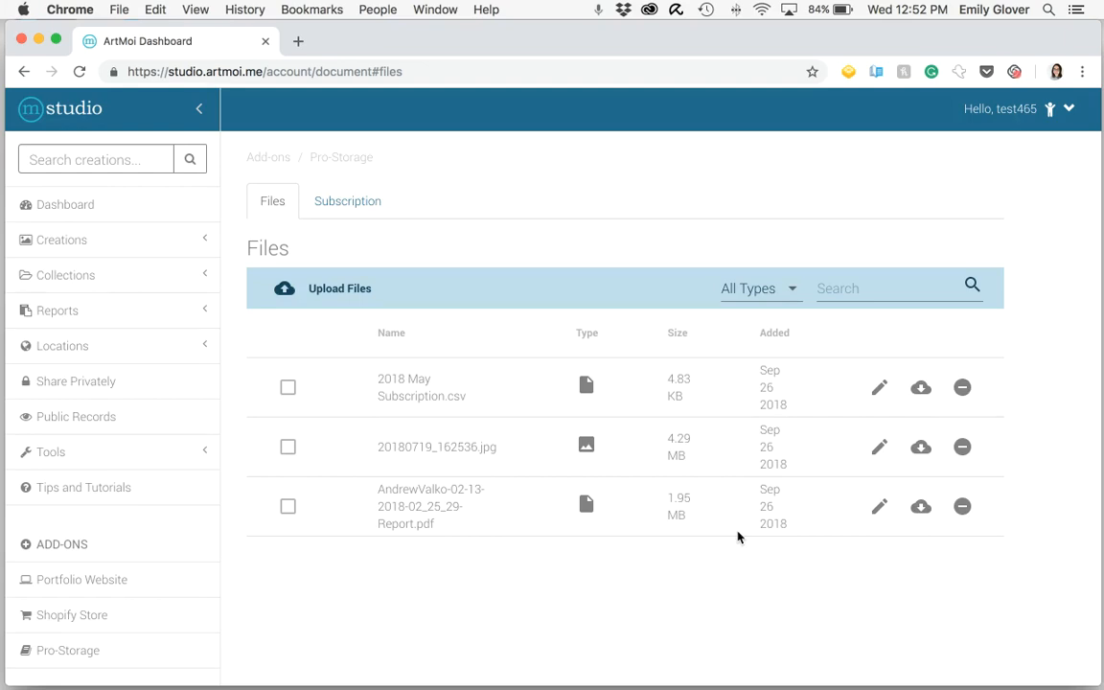
- Open the name of 2018 May Subscription.csv for editing and close it without changing it
left_click(879, 389)
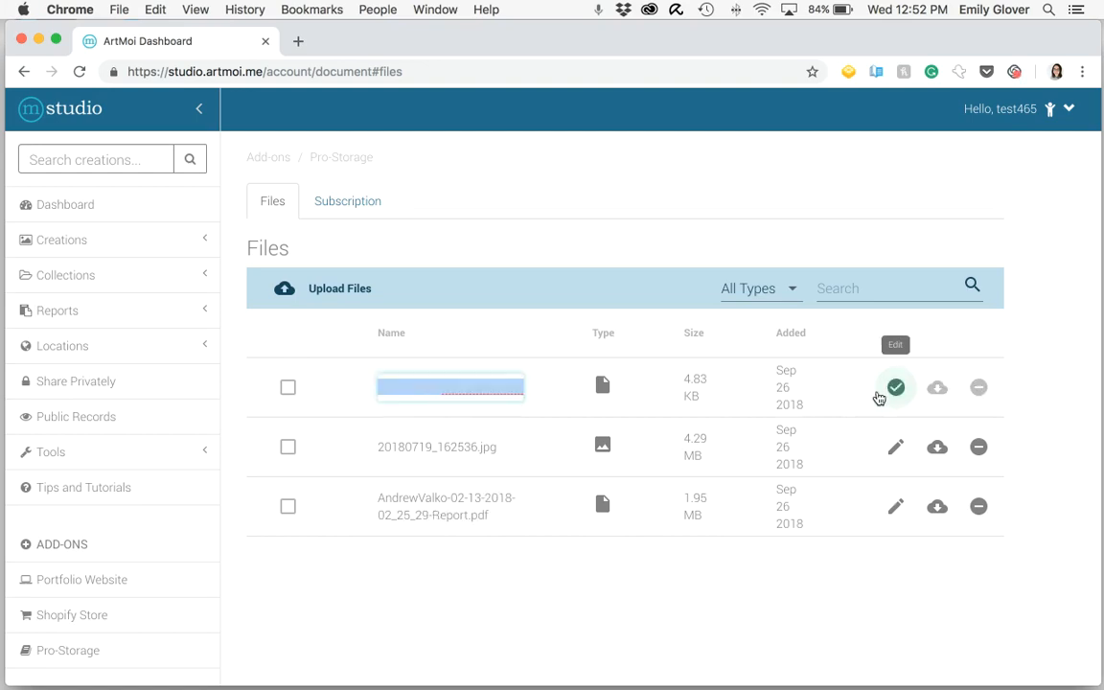
left_click(883, 389)
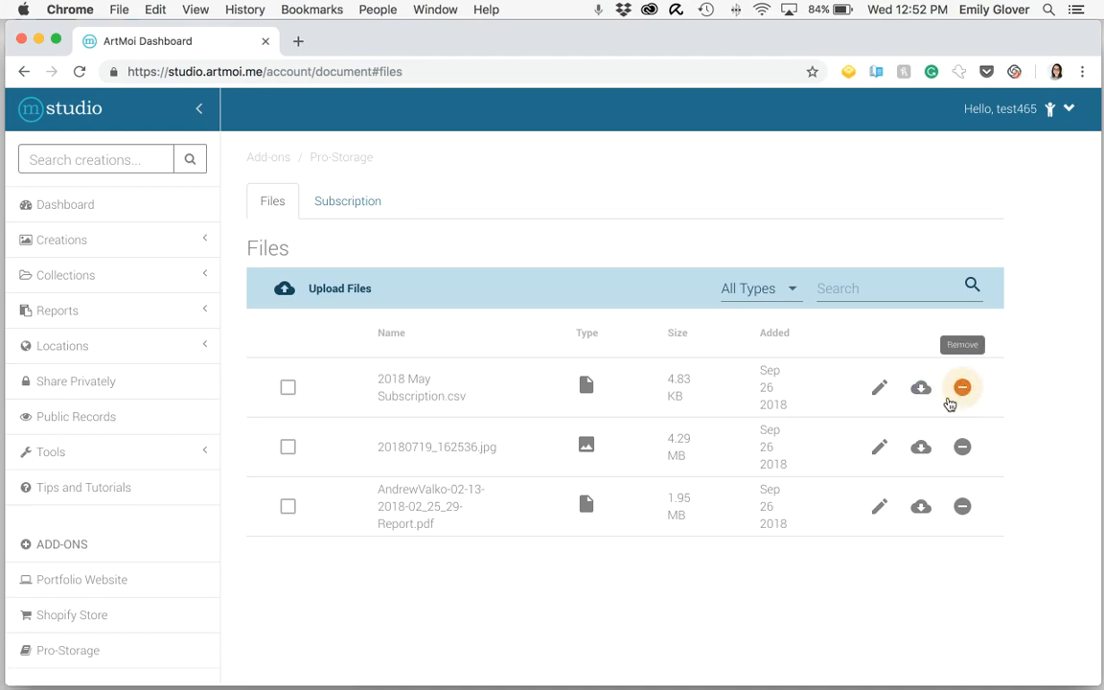
- Filter the stored files by the Text/Csv type, check the other type options, and restore the list to All Types
left_click(794, 296)
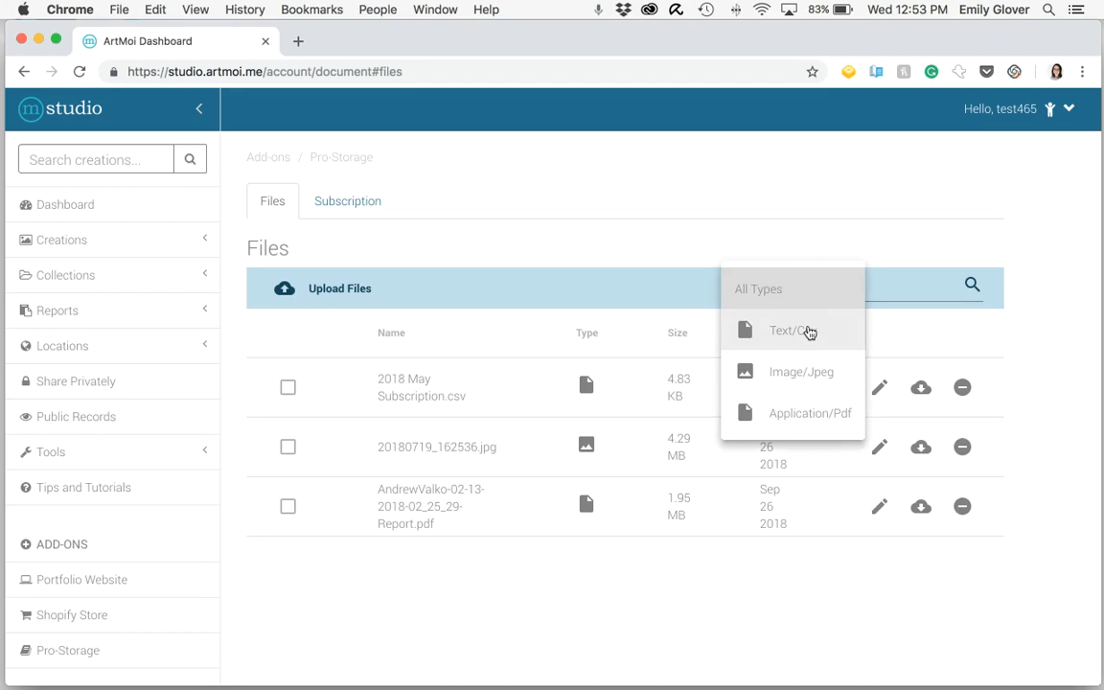
left_click(808, 332)
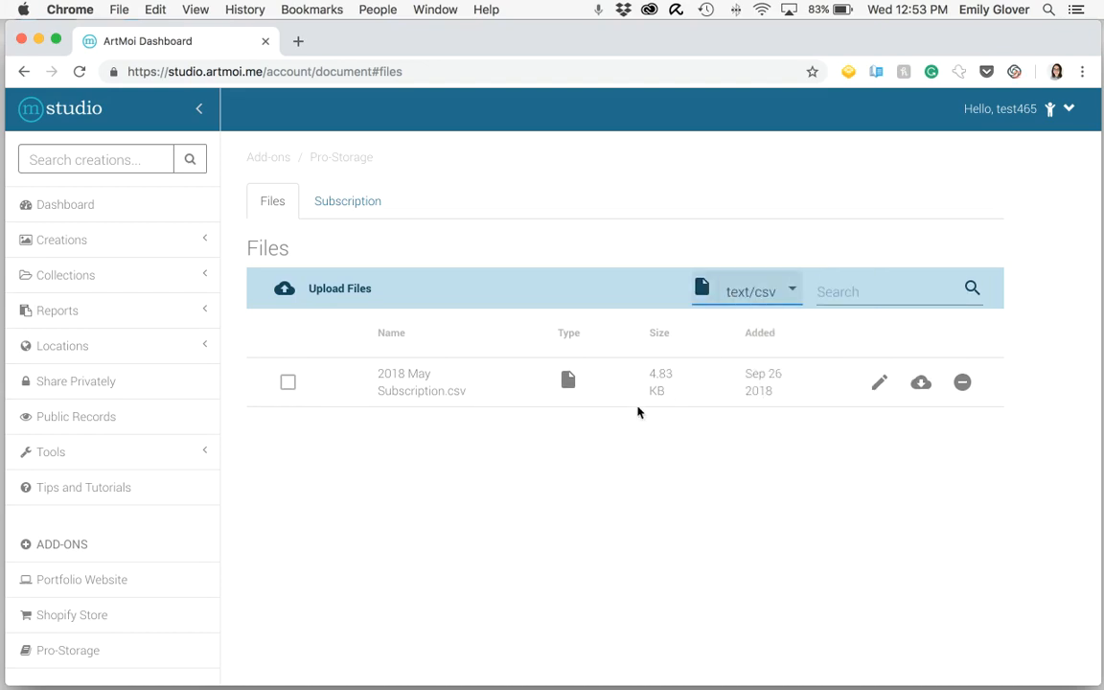
left_click(766, 303)
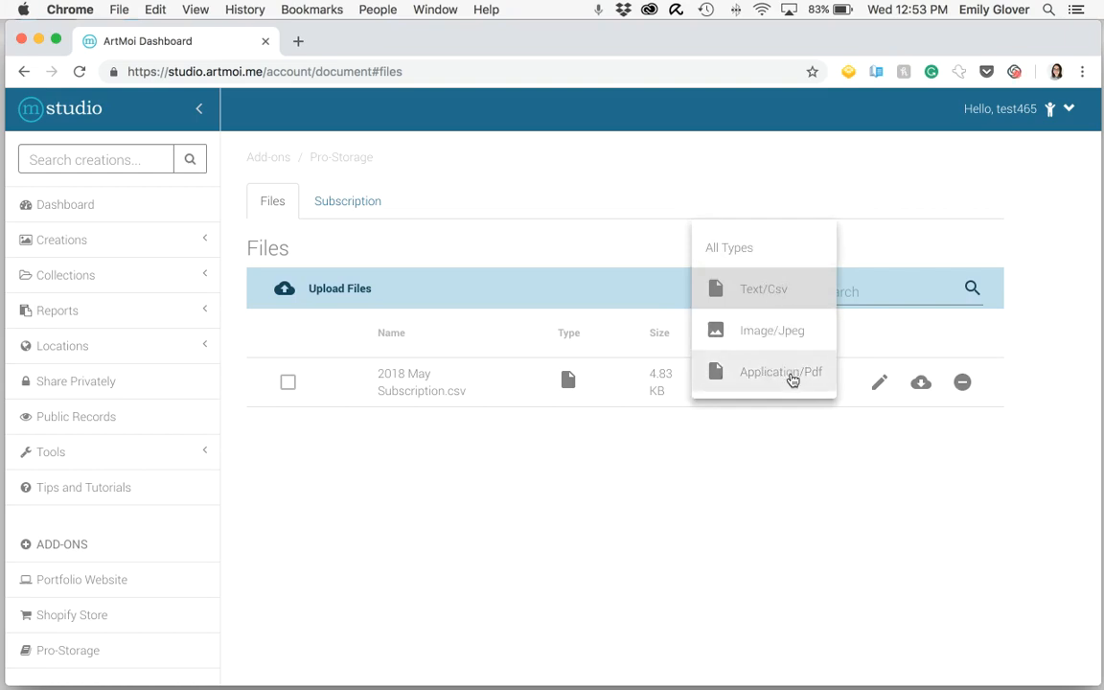
left_click(745, 289)
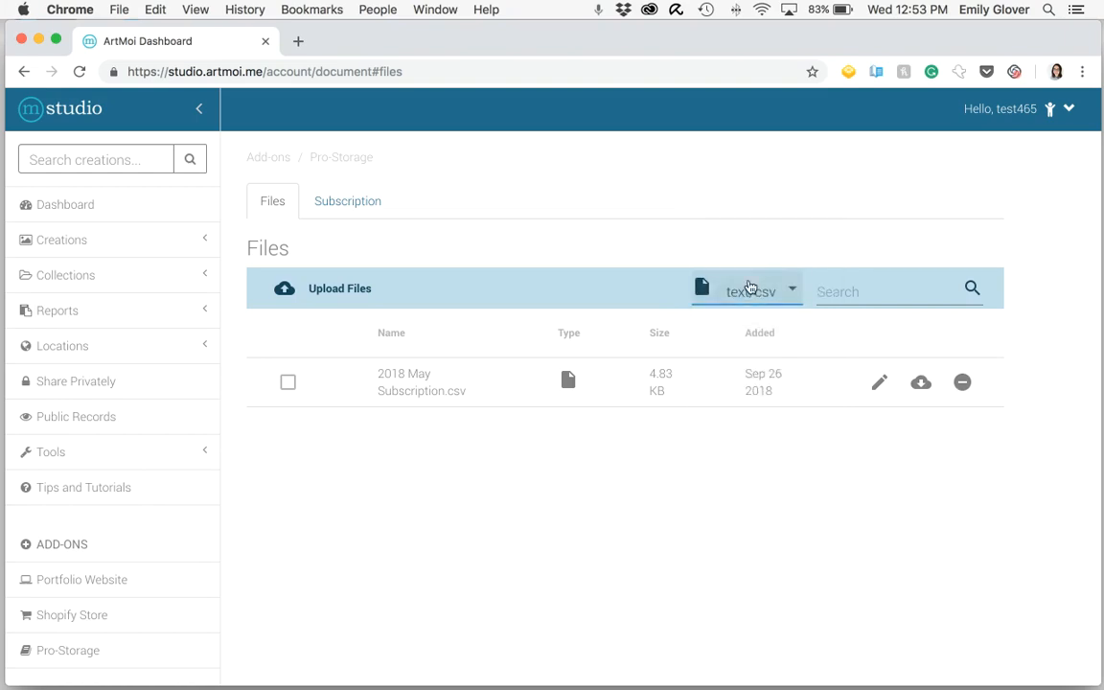
left_click(750, 288)
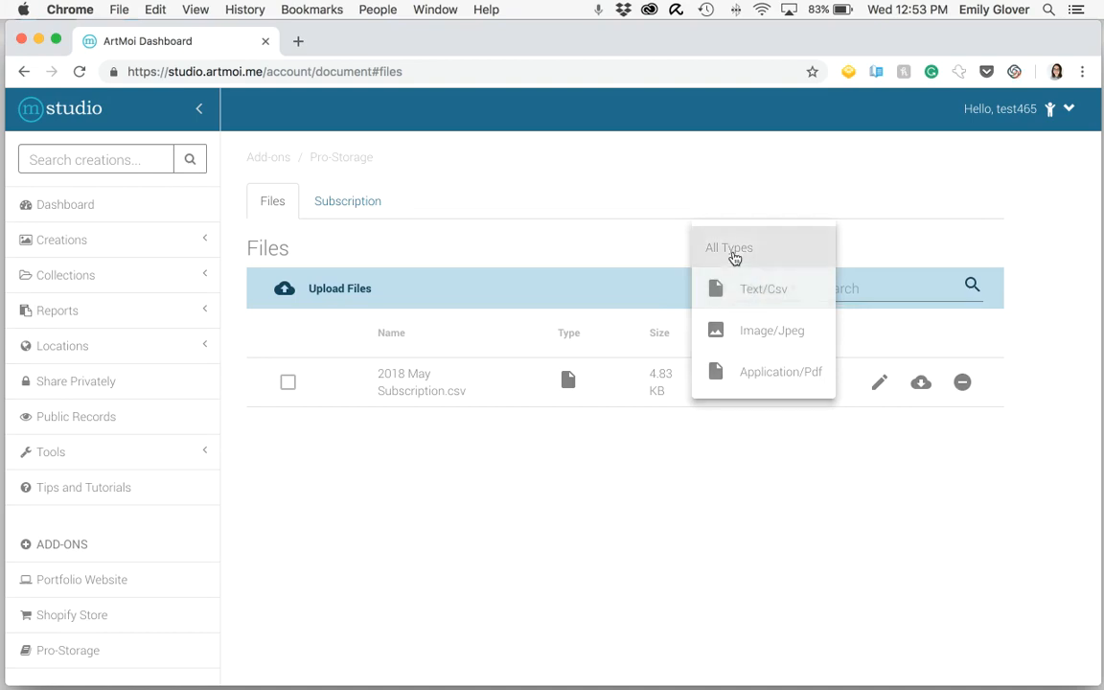
left_click(731, 250)
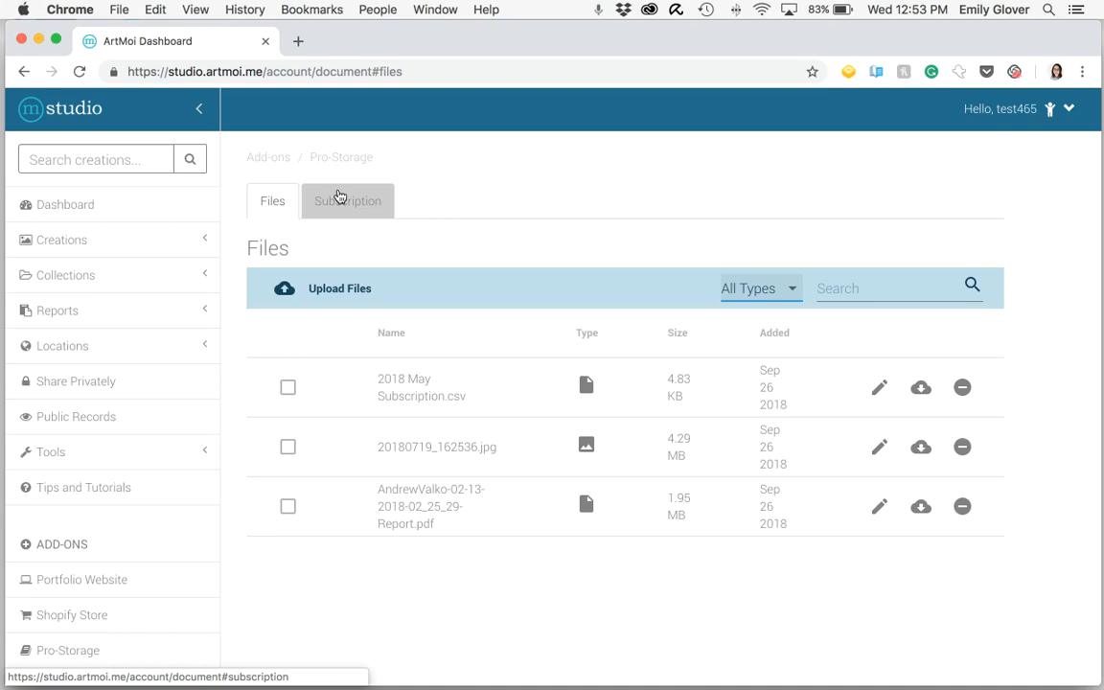
- Open creation 85E-283-W15 from the list of creations and view its Pro-Storage documents
left_click(199, 242)
left_click(154, 343)
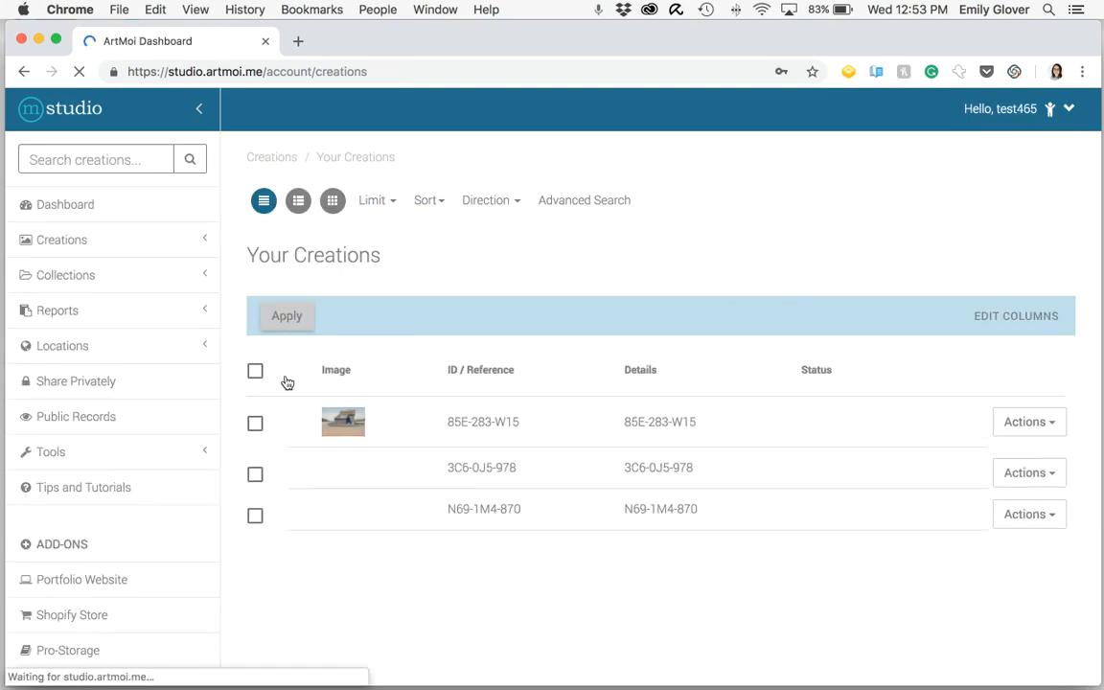
left_click(351, 433)
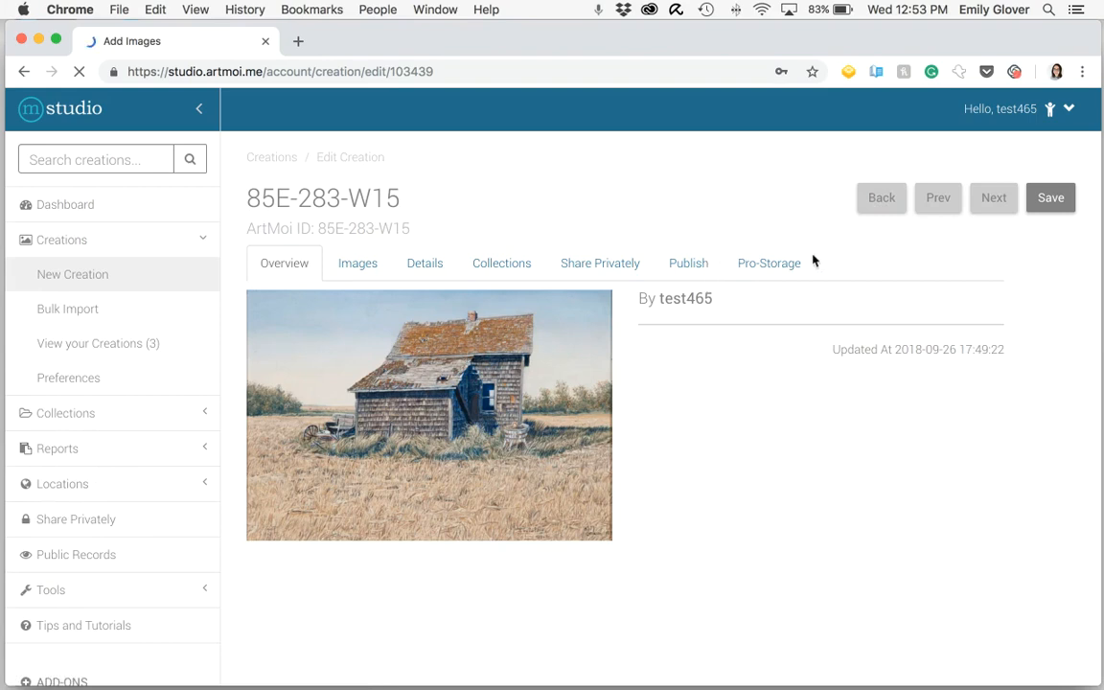
left_click(753, 277)
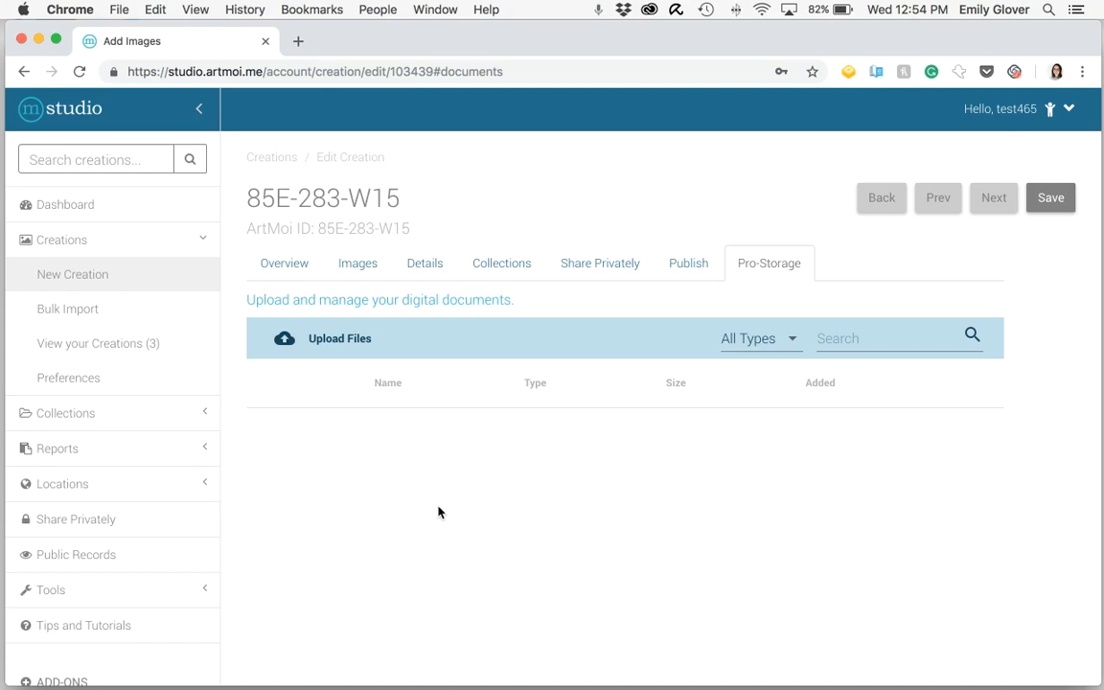
scroll(338, 483, "down", 3)
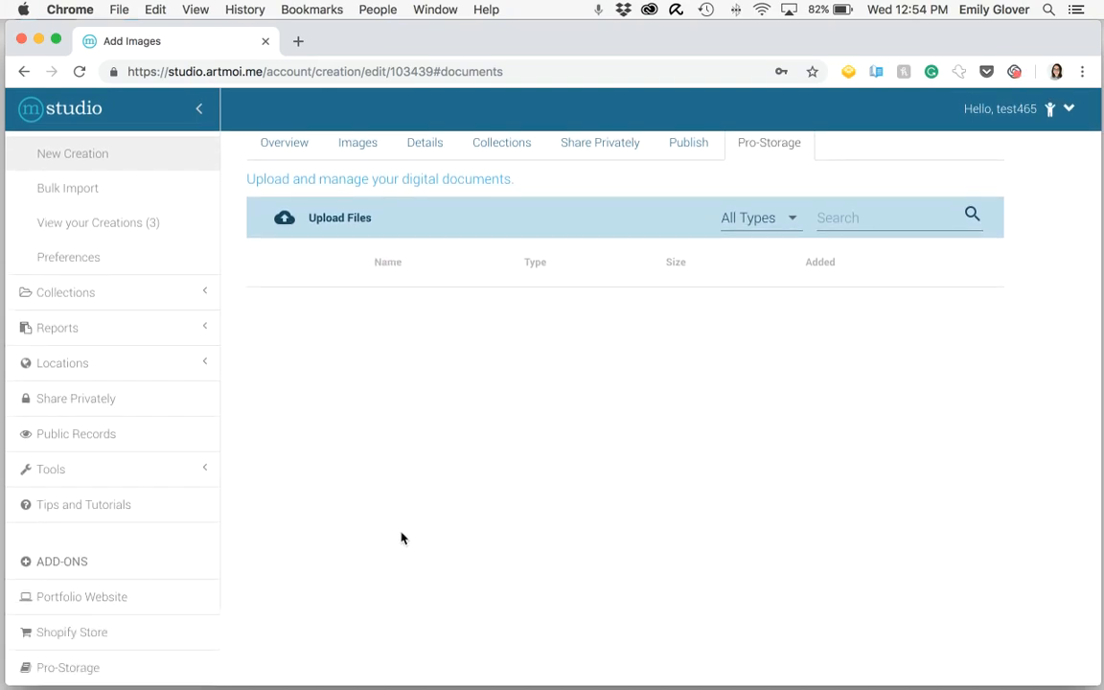
- Attach 2018 May Subscription.csv from the existing My Storage files to creation 85E-283-W15
scroll(402, 536, "up", 2)
scroll(402, 537, "up", 1)
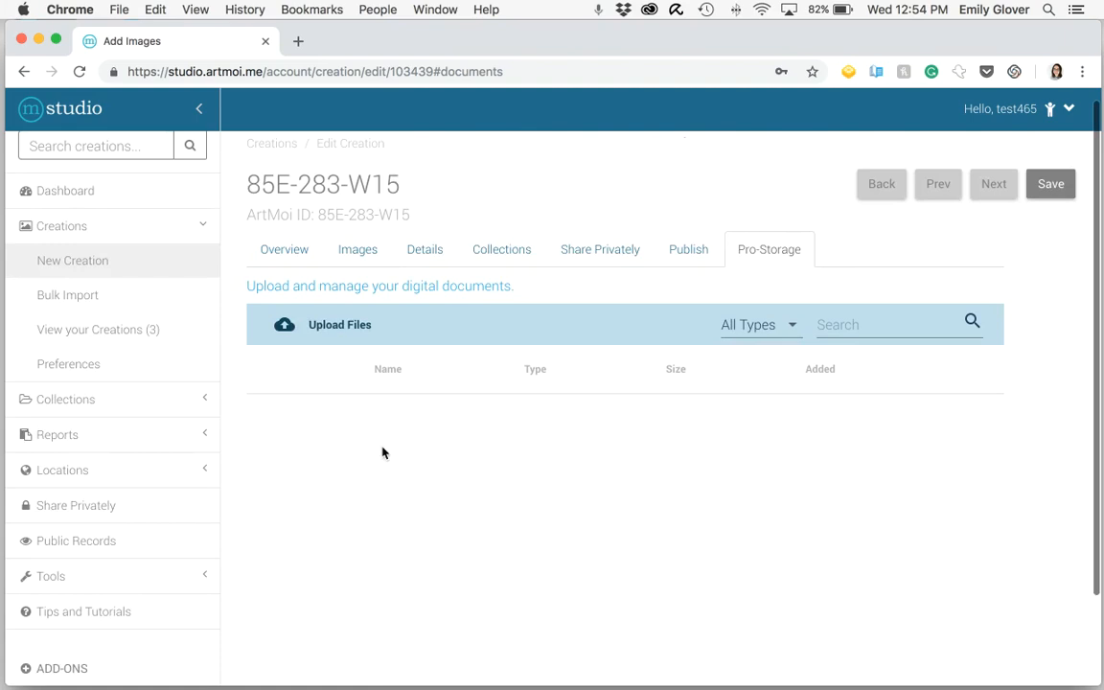
left_click(337, 336)
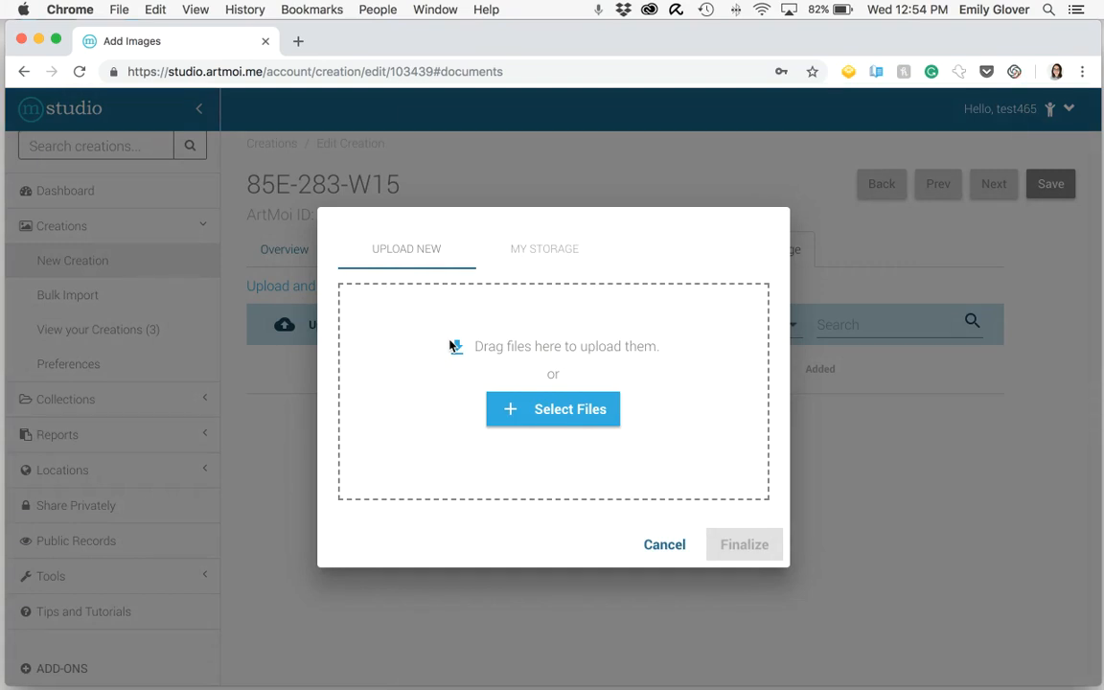
left_click(527, 250)
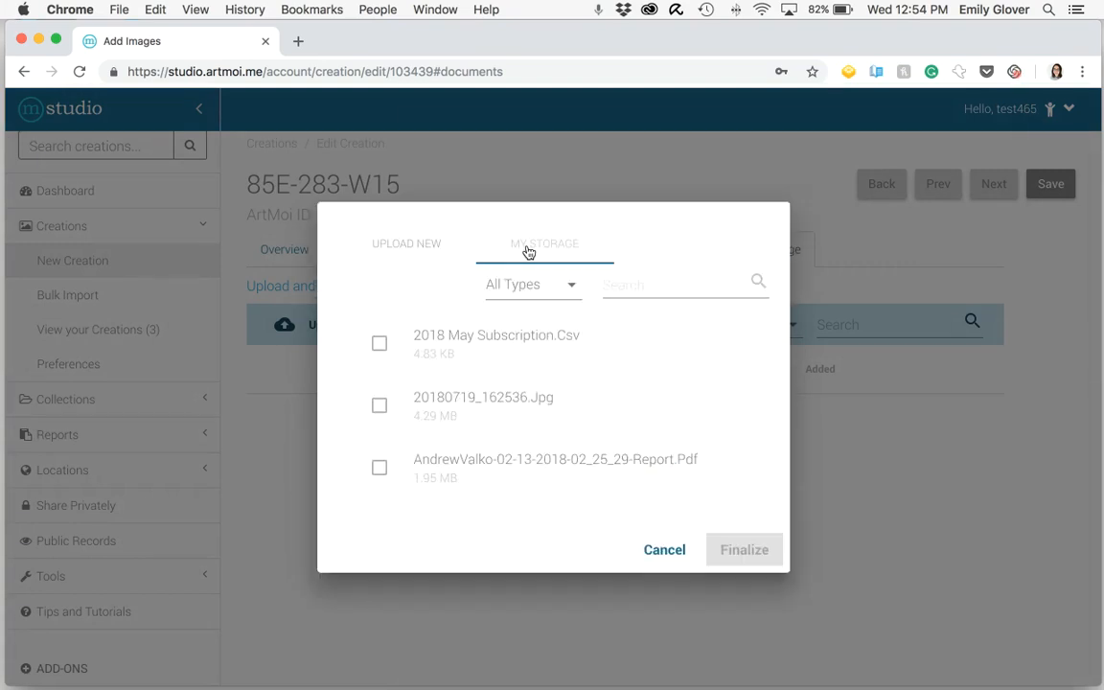
left_click(380, 344)
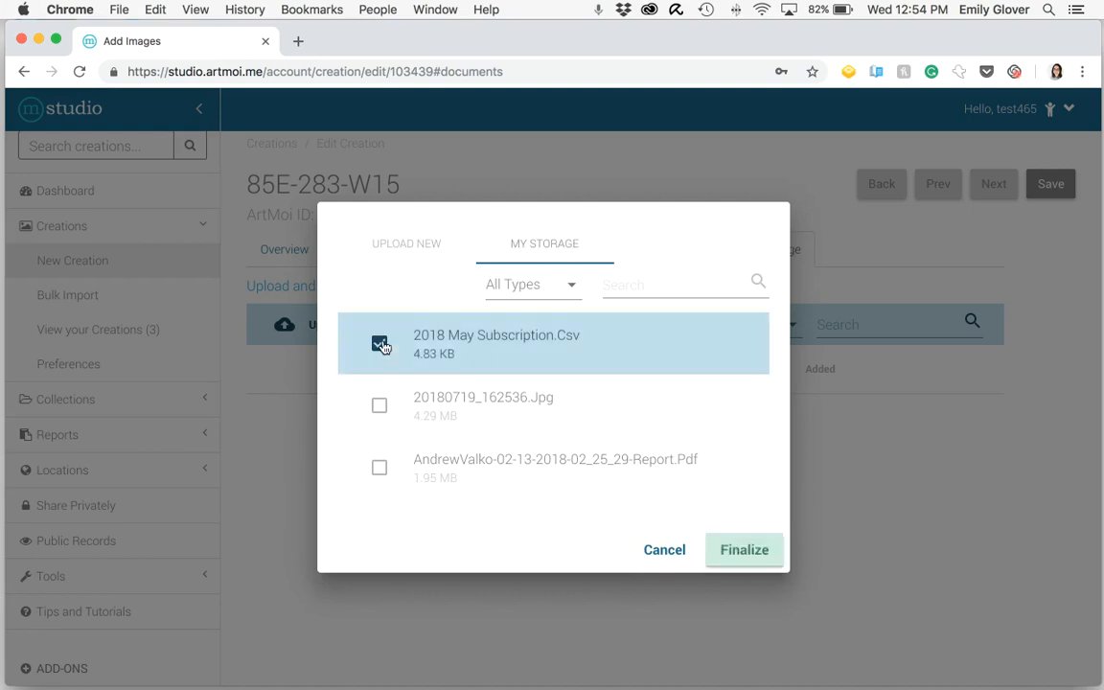
left_click(731, 549)
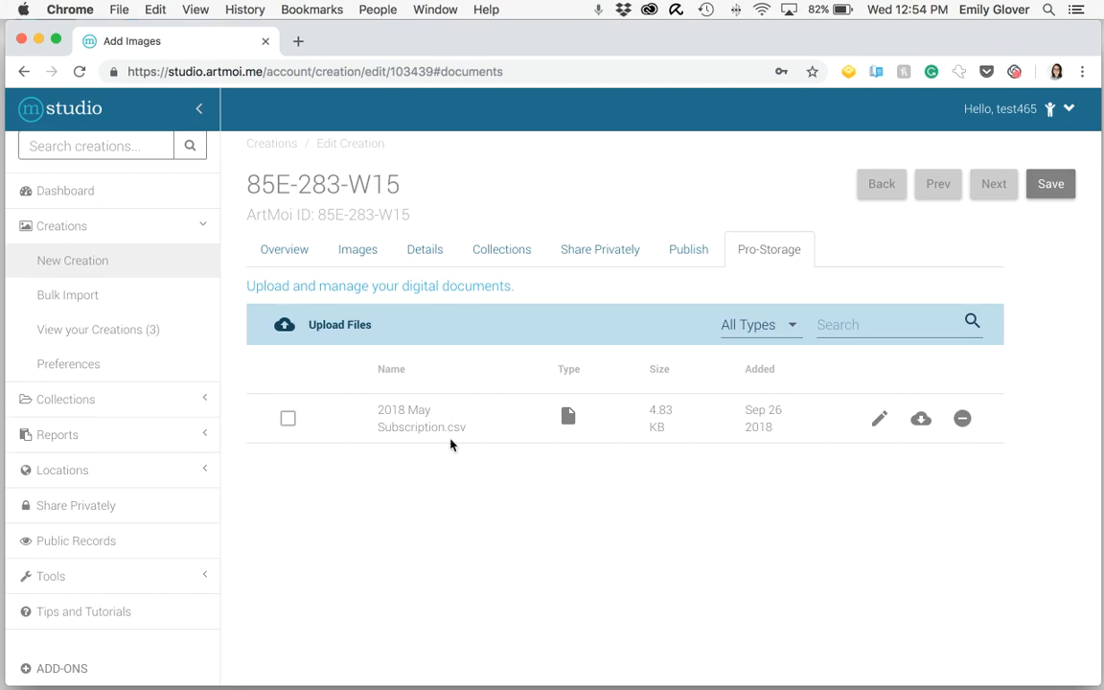
- Upload 20180719_162536.jpg from Downloads as a new document for creation 85E-283-W15 and finalize it
scroll(451, 445, "down", 3)
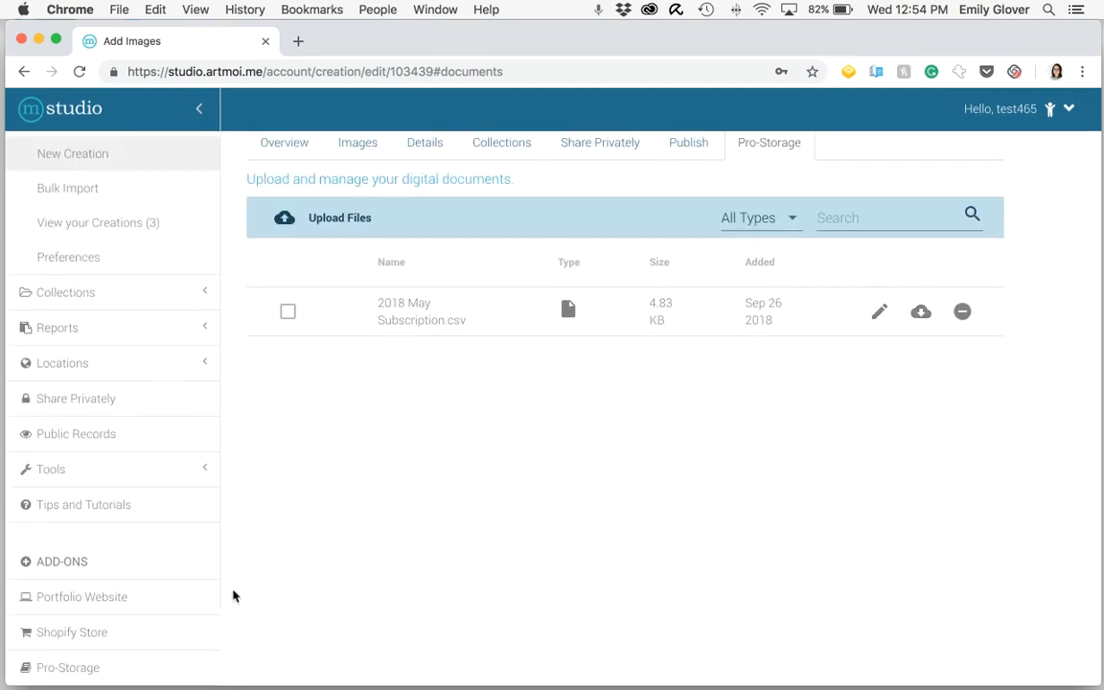
scroll(419, 533, "up", 1)
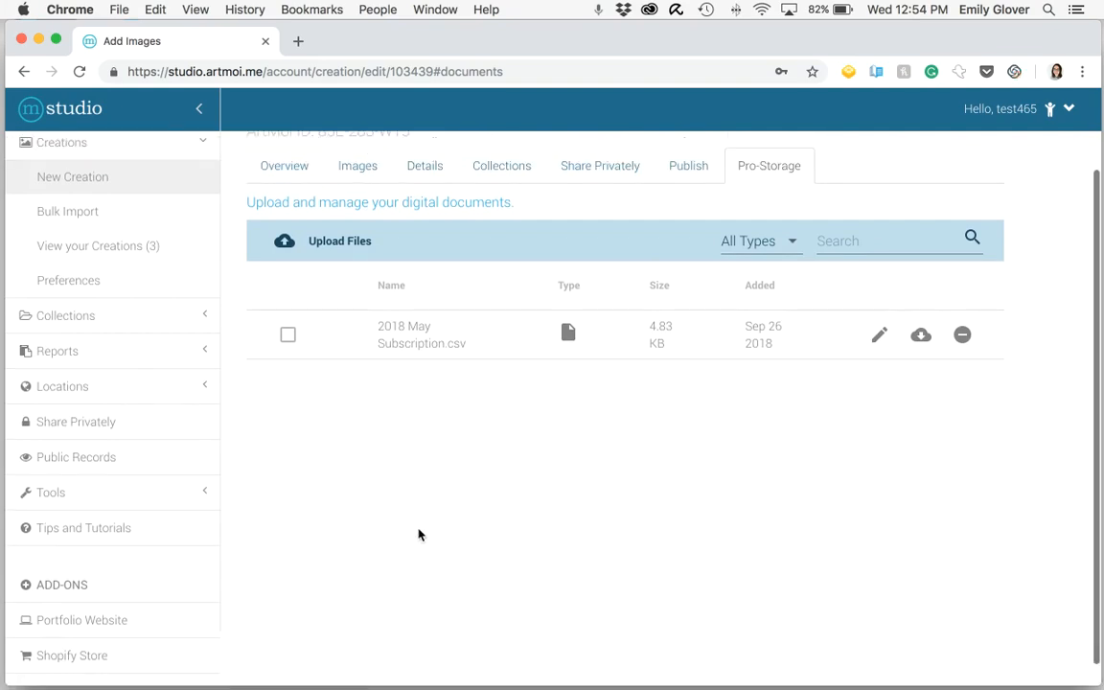
left_click(309, 247)
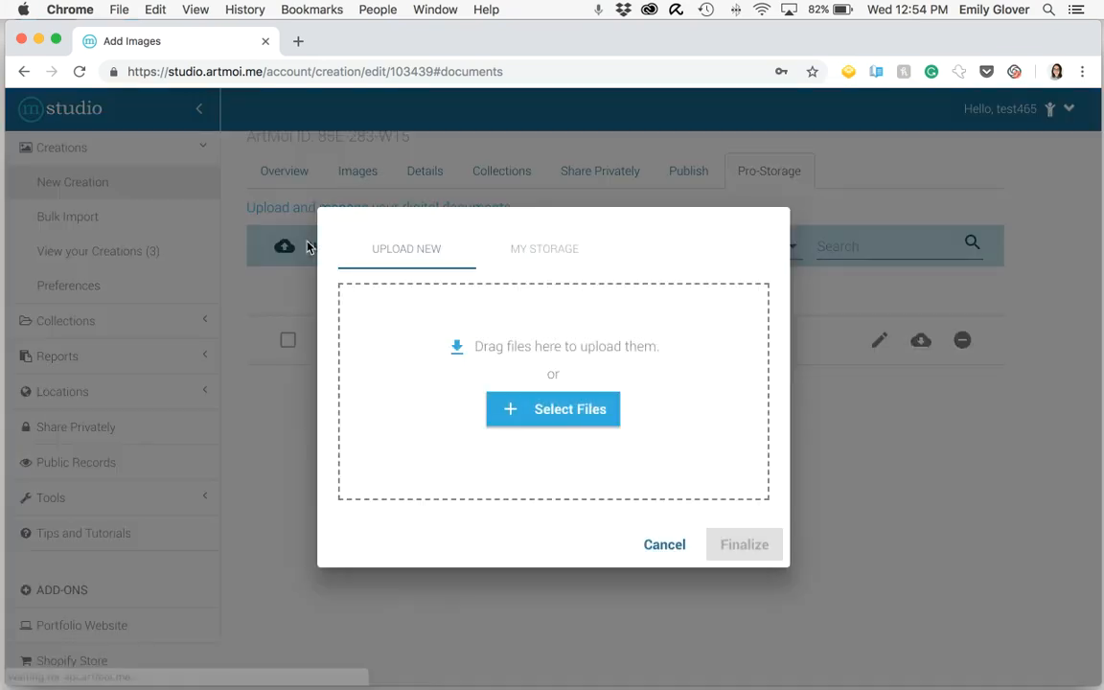
left_click(520, 426)
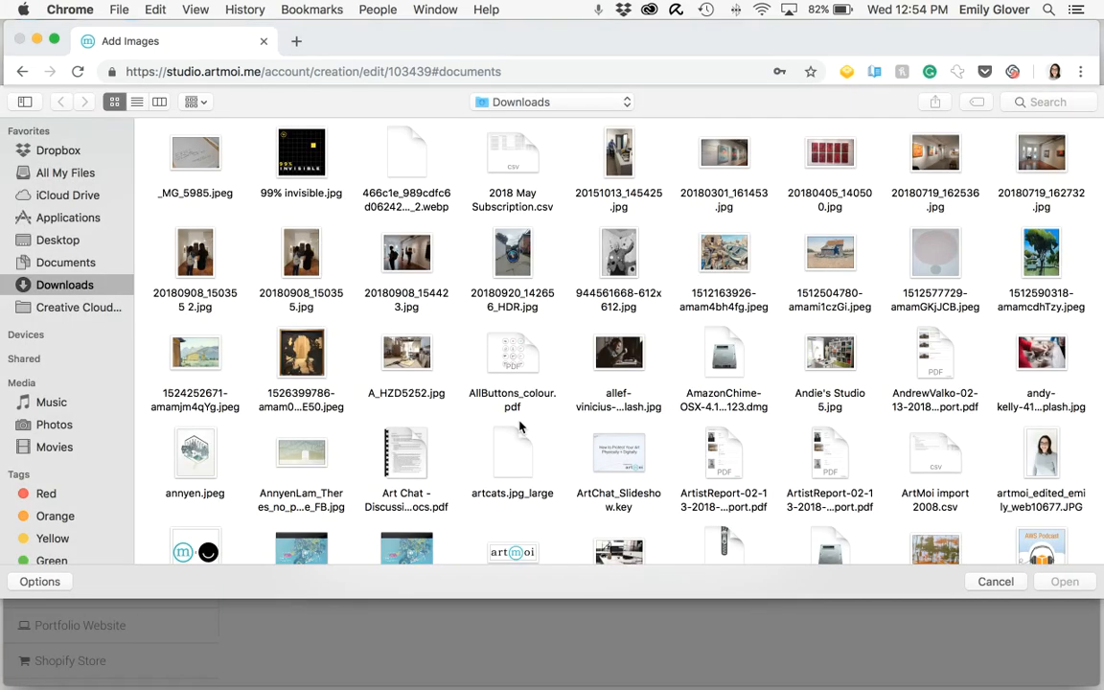
left_click(939, 148)
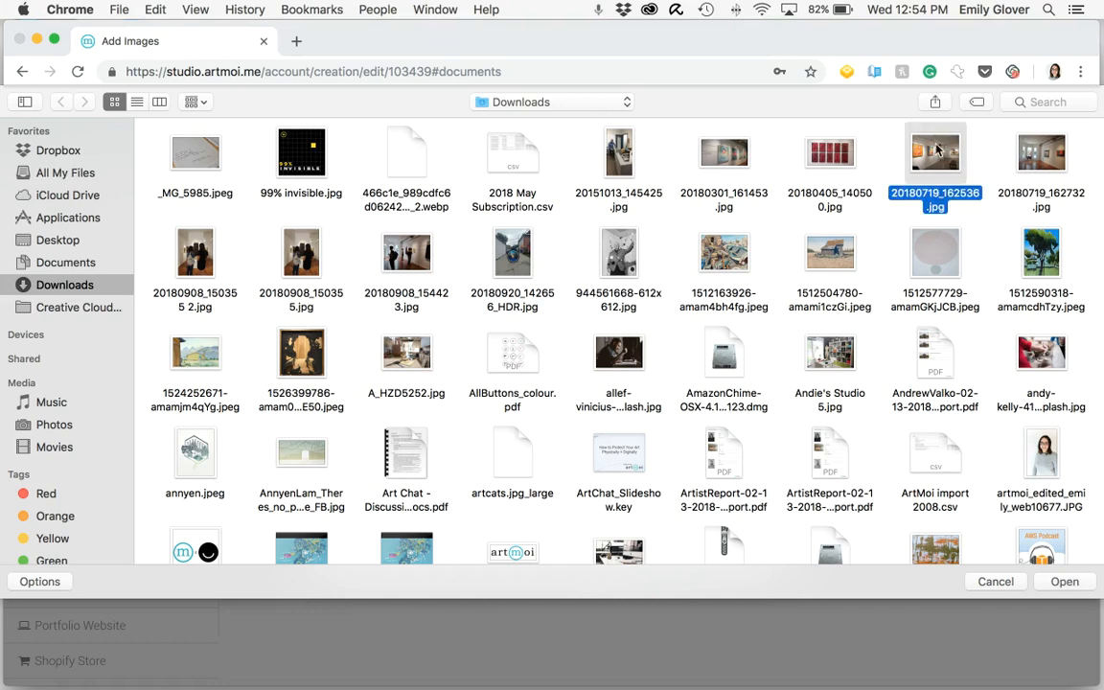
left_click(1065, 582)
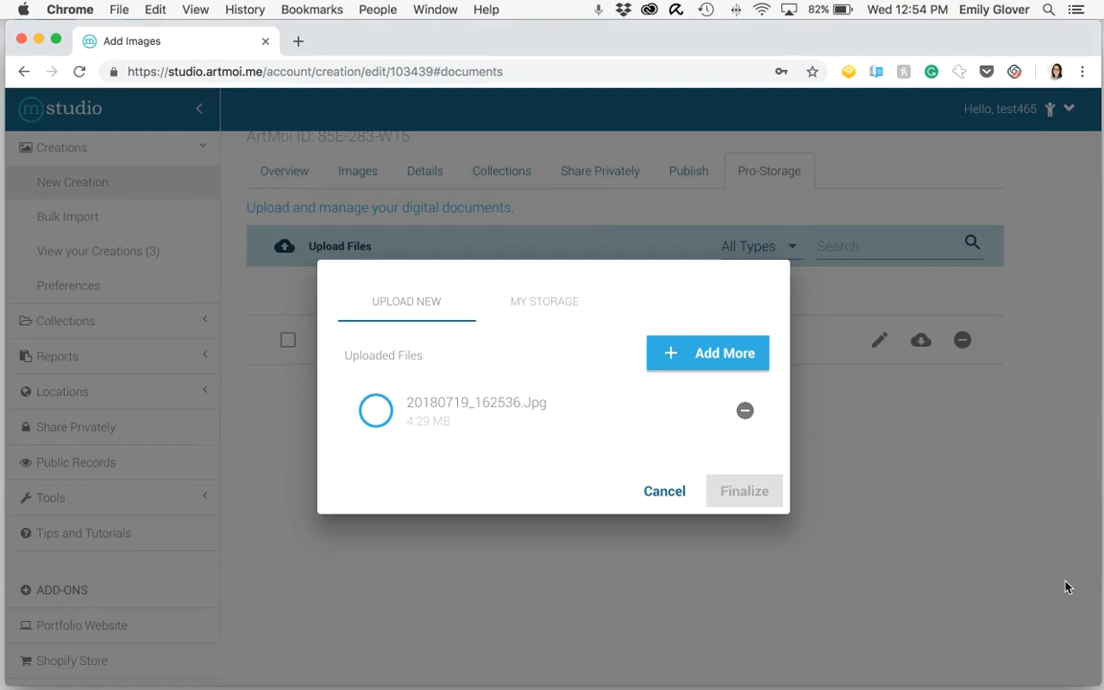
left_click(746, 492)
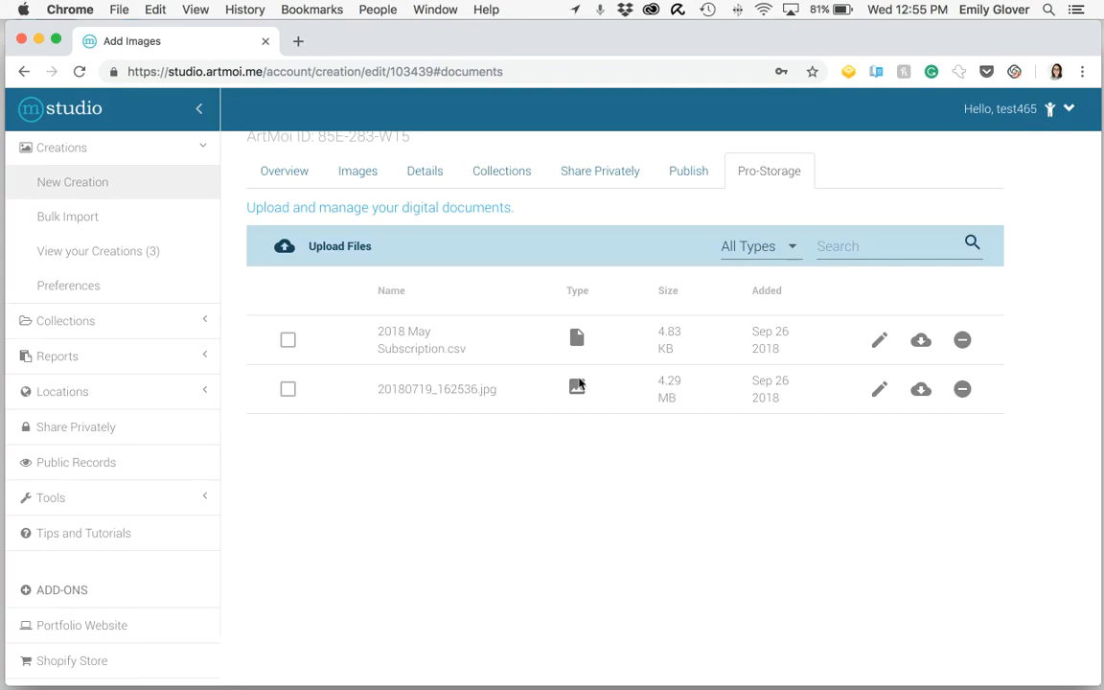
- Open the main Pro-Storage add-on and view the list of all files stored in the account
scroll(580, 391, "down", 2)
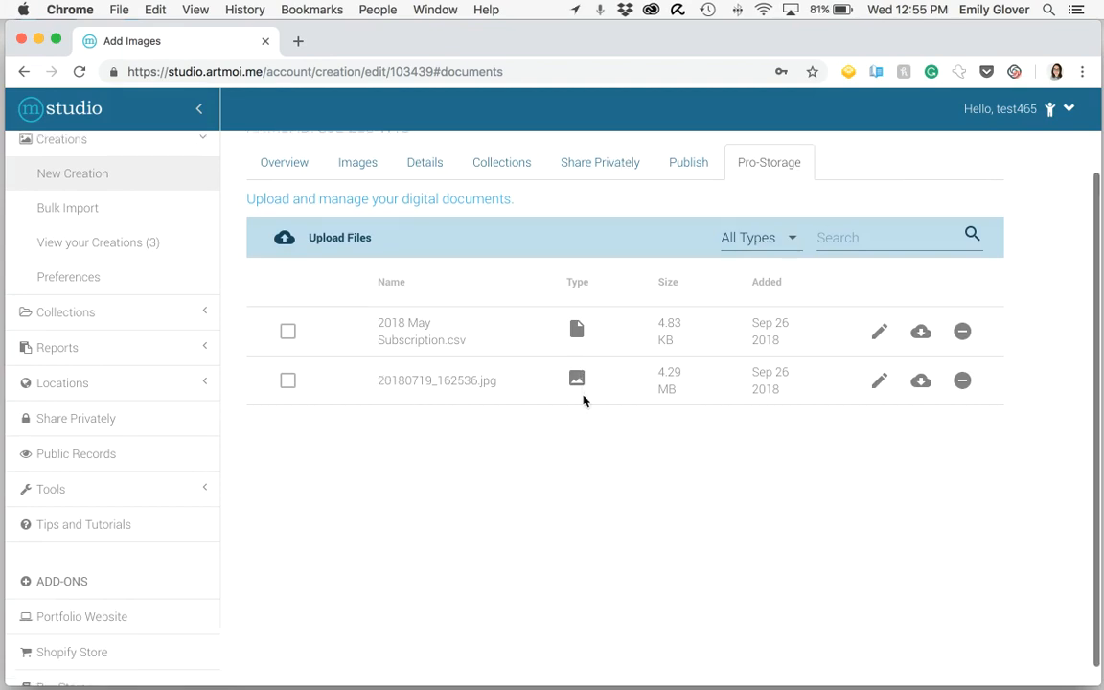
left_click(90, 675)
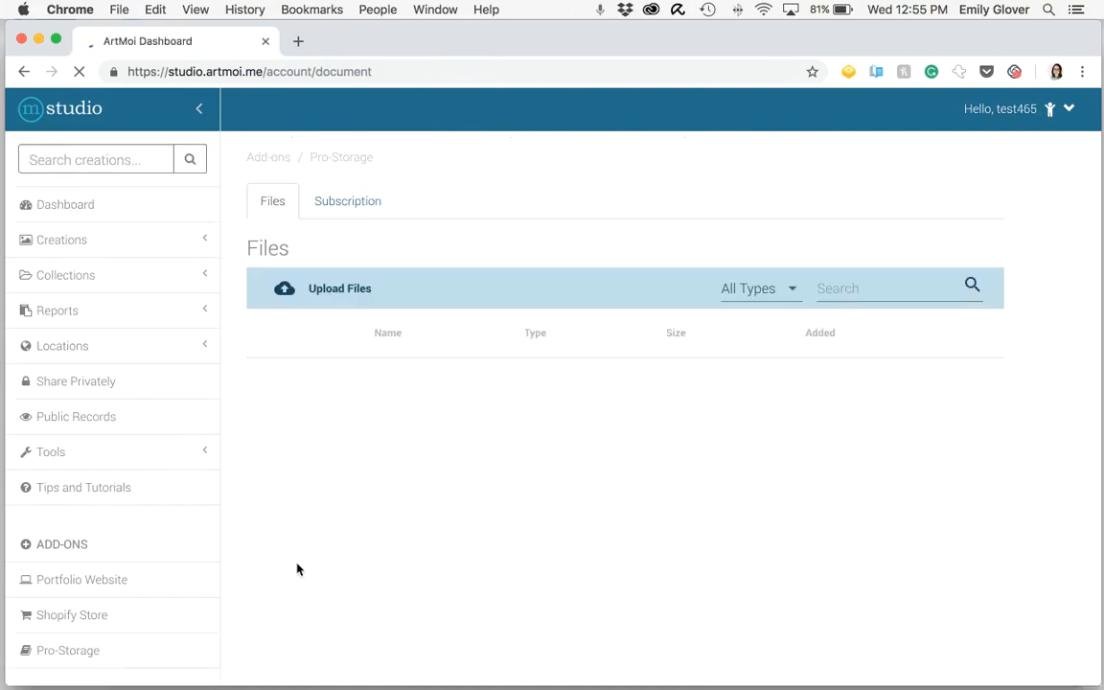
scroll(299, 476, "down", 1)
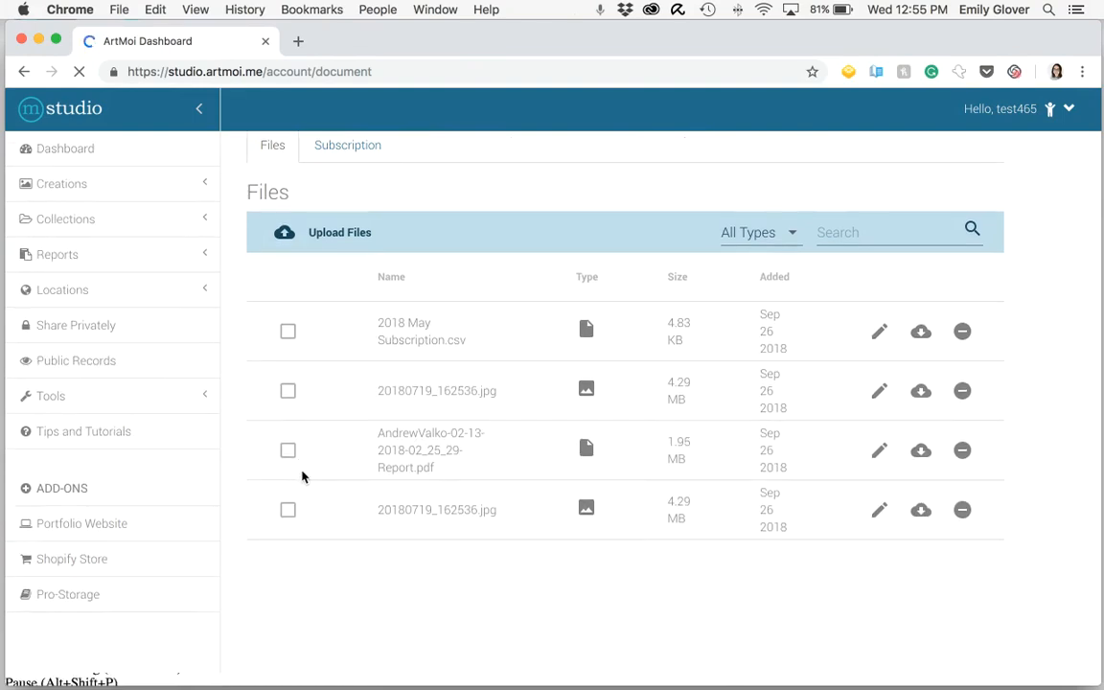